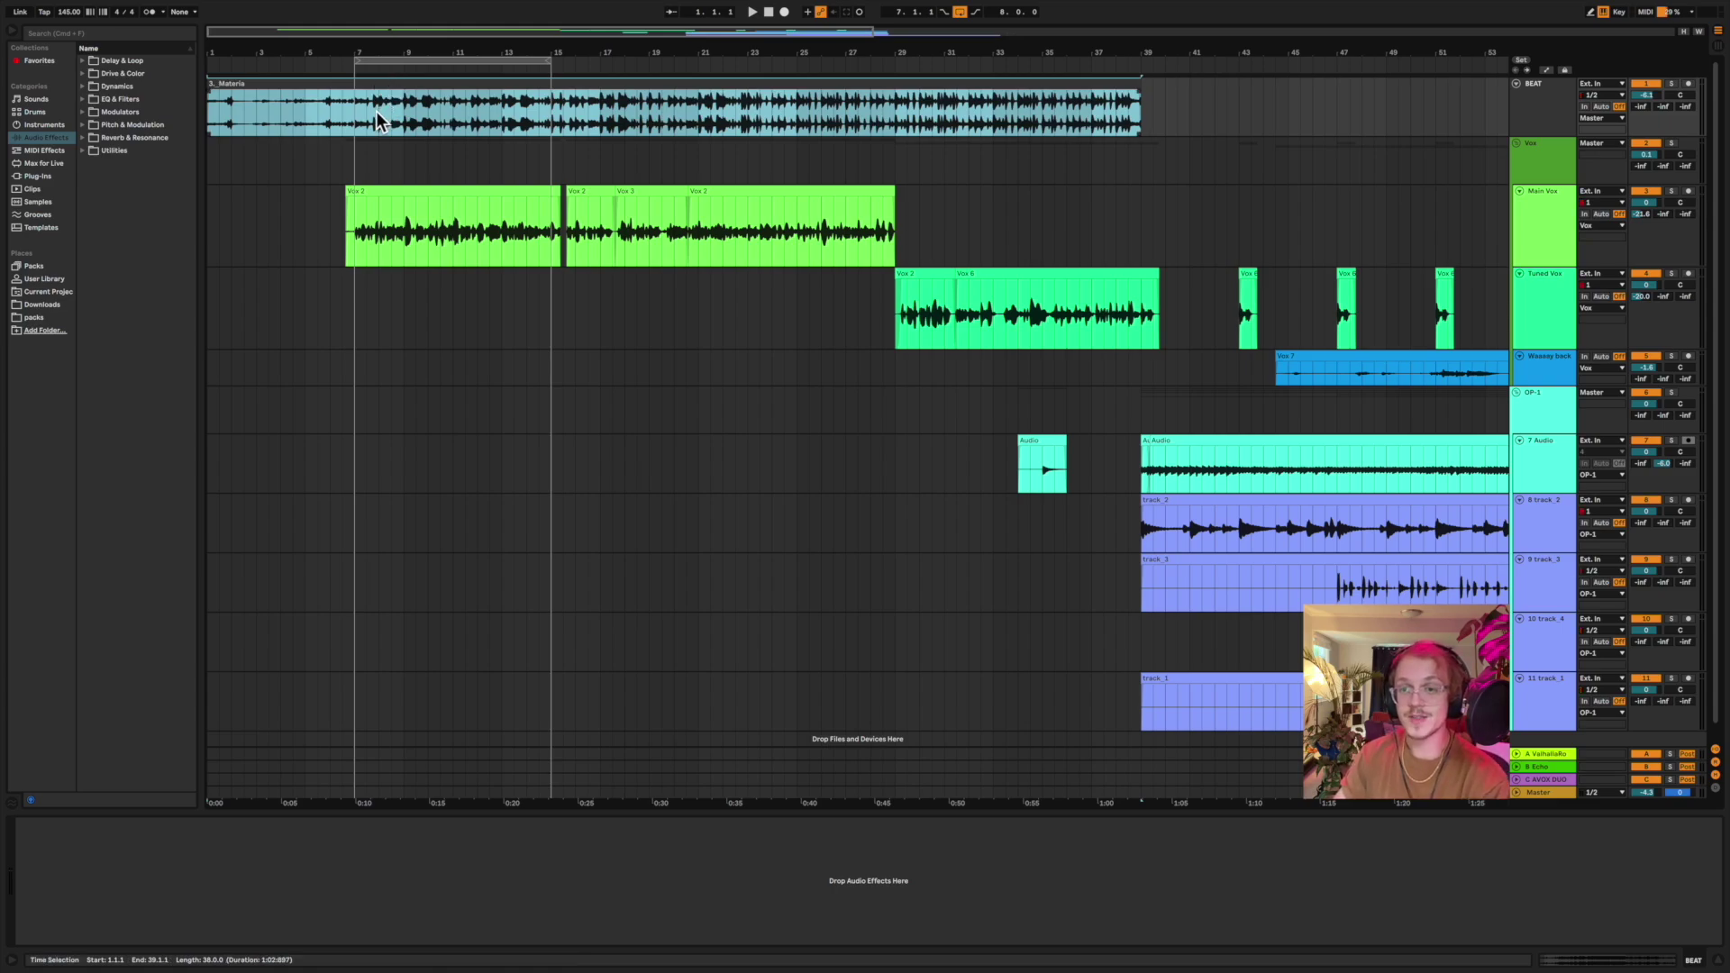
- Deactivate the beat clip and, with Main Vox's effects shown, play the loop and lower the Vox group's volume
left_click(376, 112)
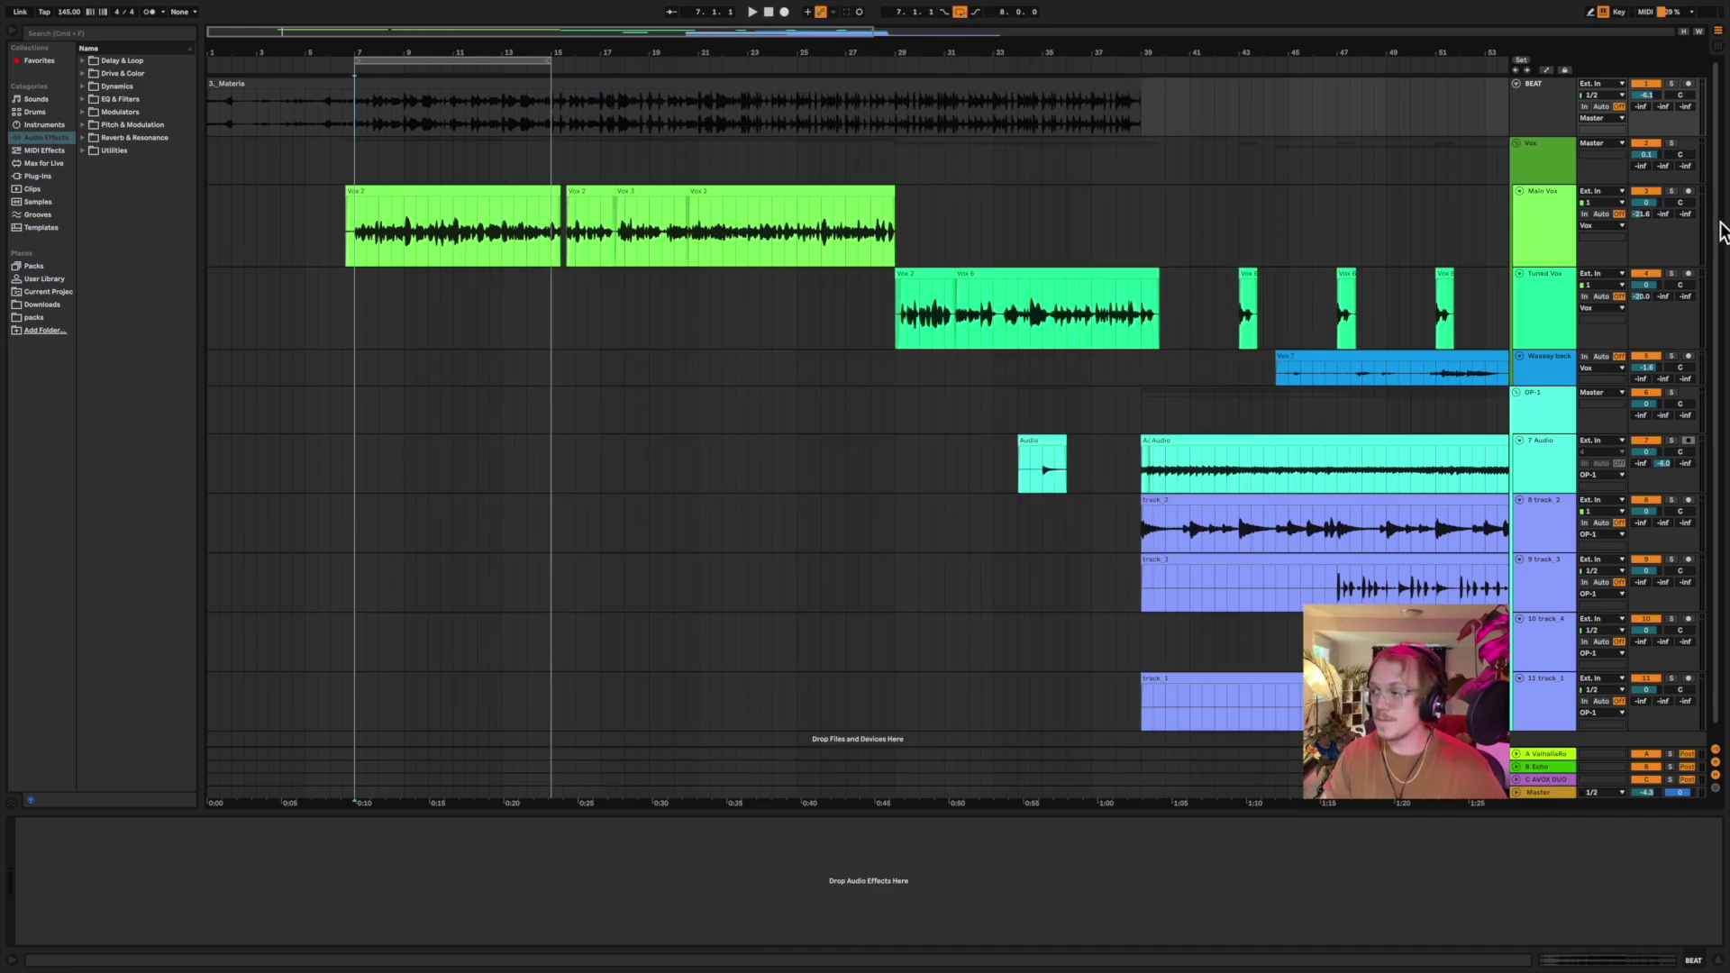
left_click(1535, 212)
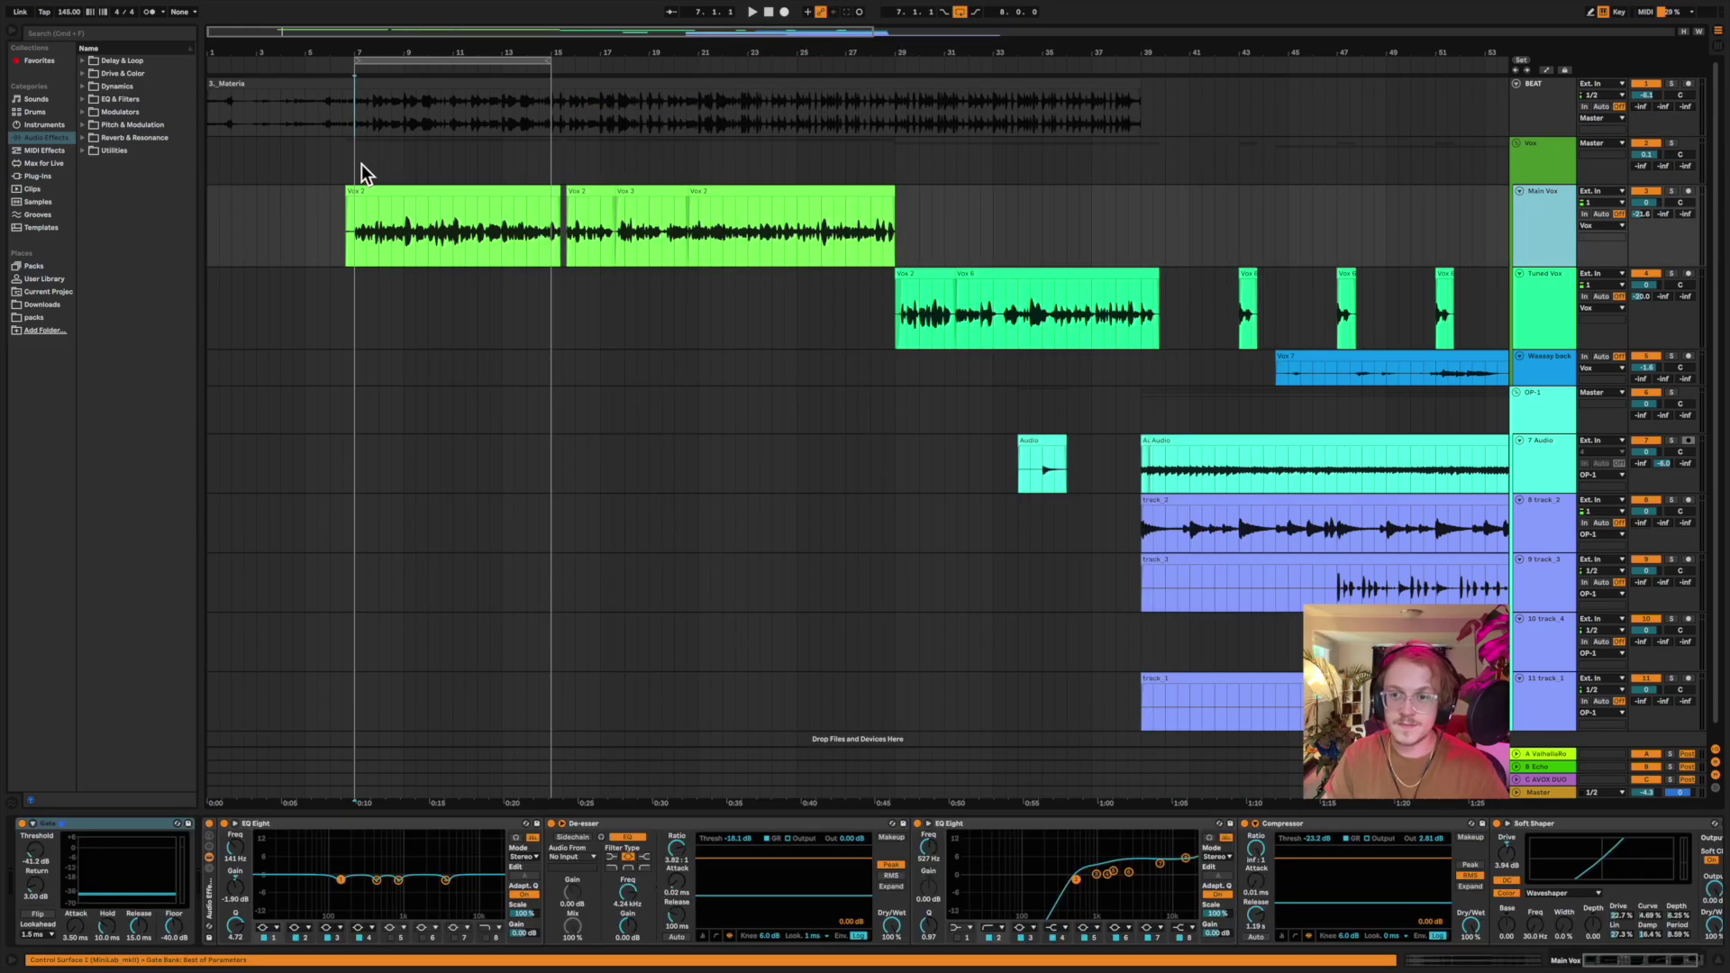
key("space")
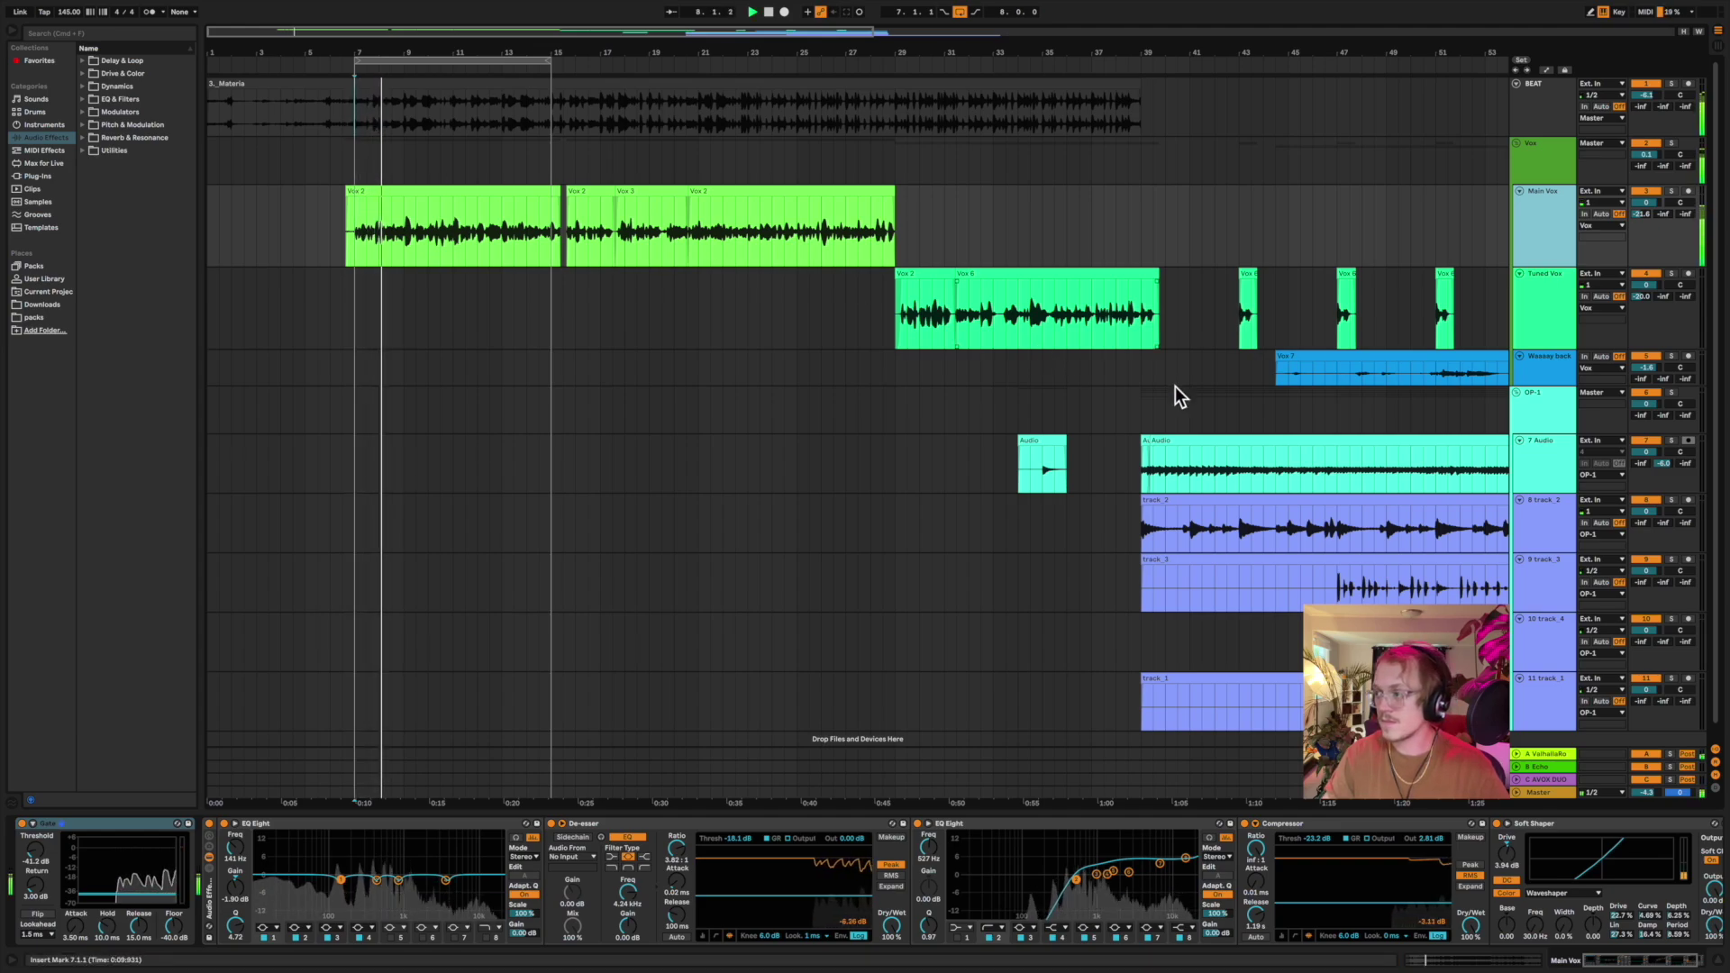
left_click_drag(1645, 155, 1646, 176)
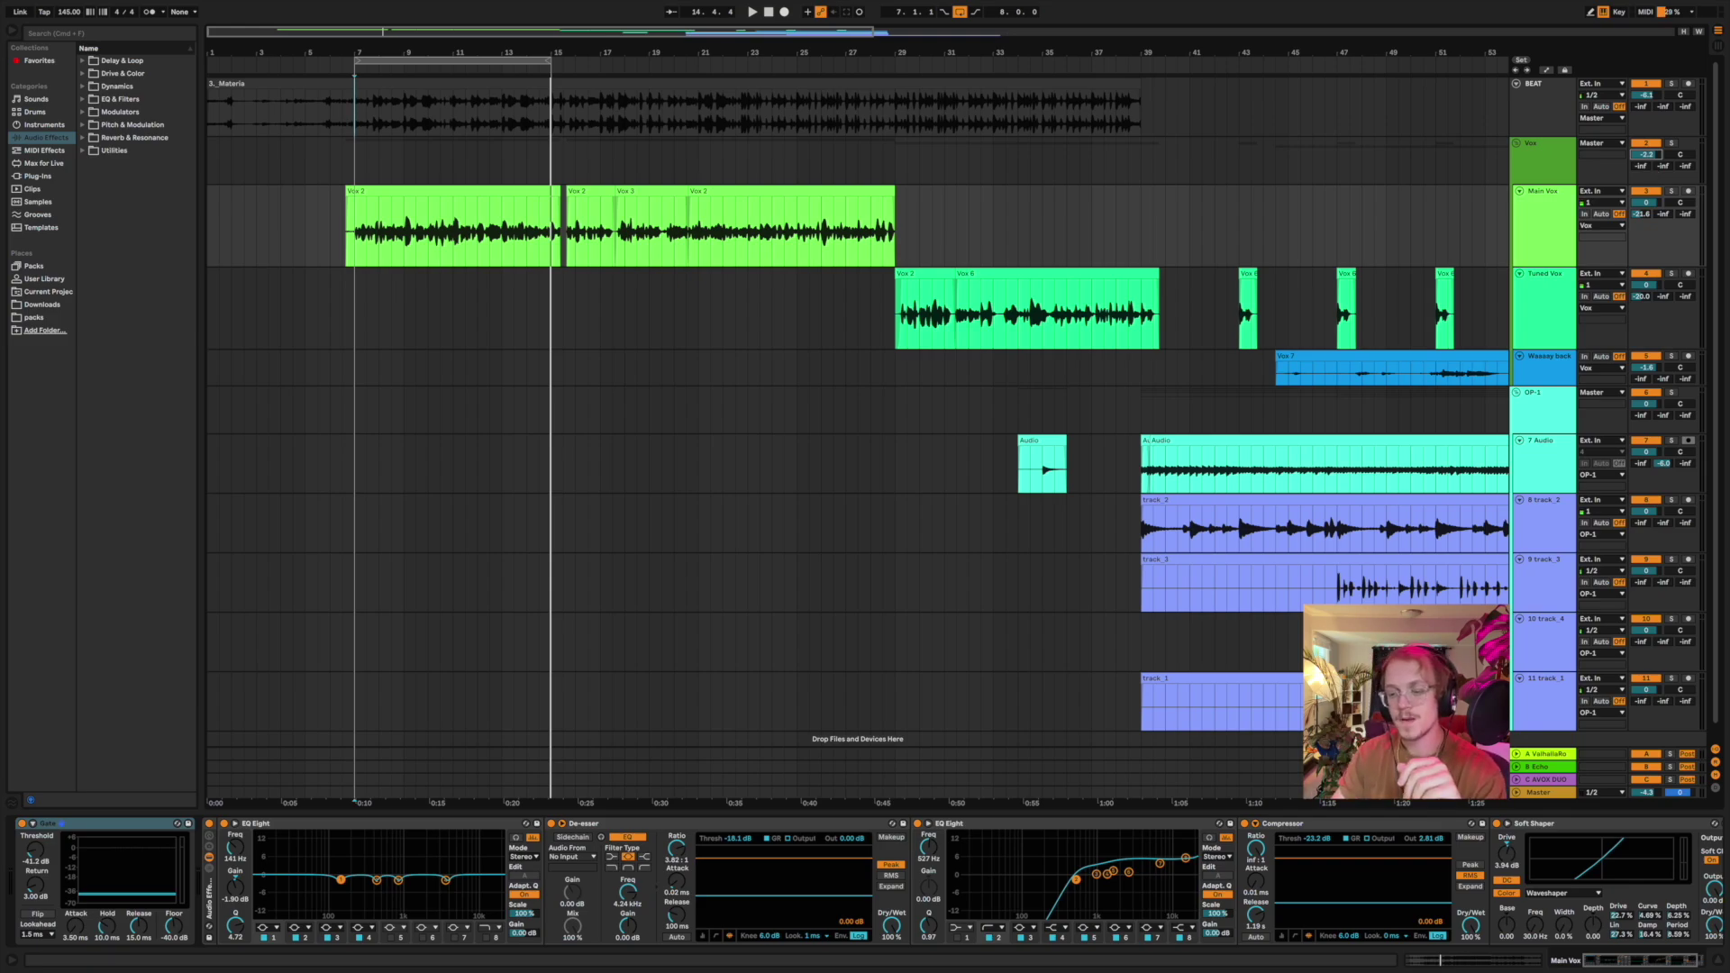
- Bypass Main Vox's audio effect rack, set its first send to -inf, and play the dry vocal loop
left_click(209, 824)
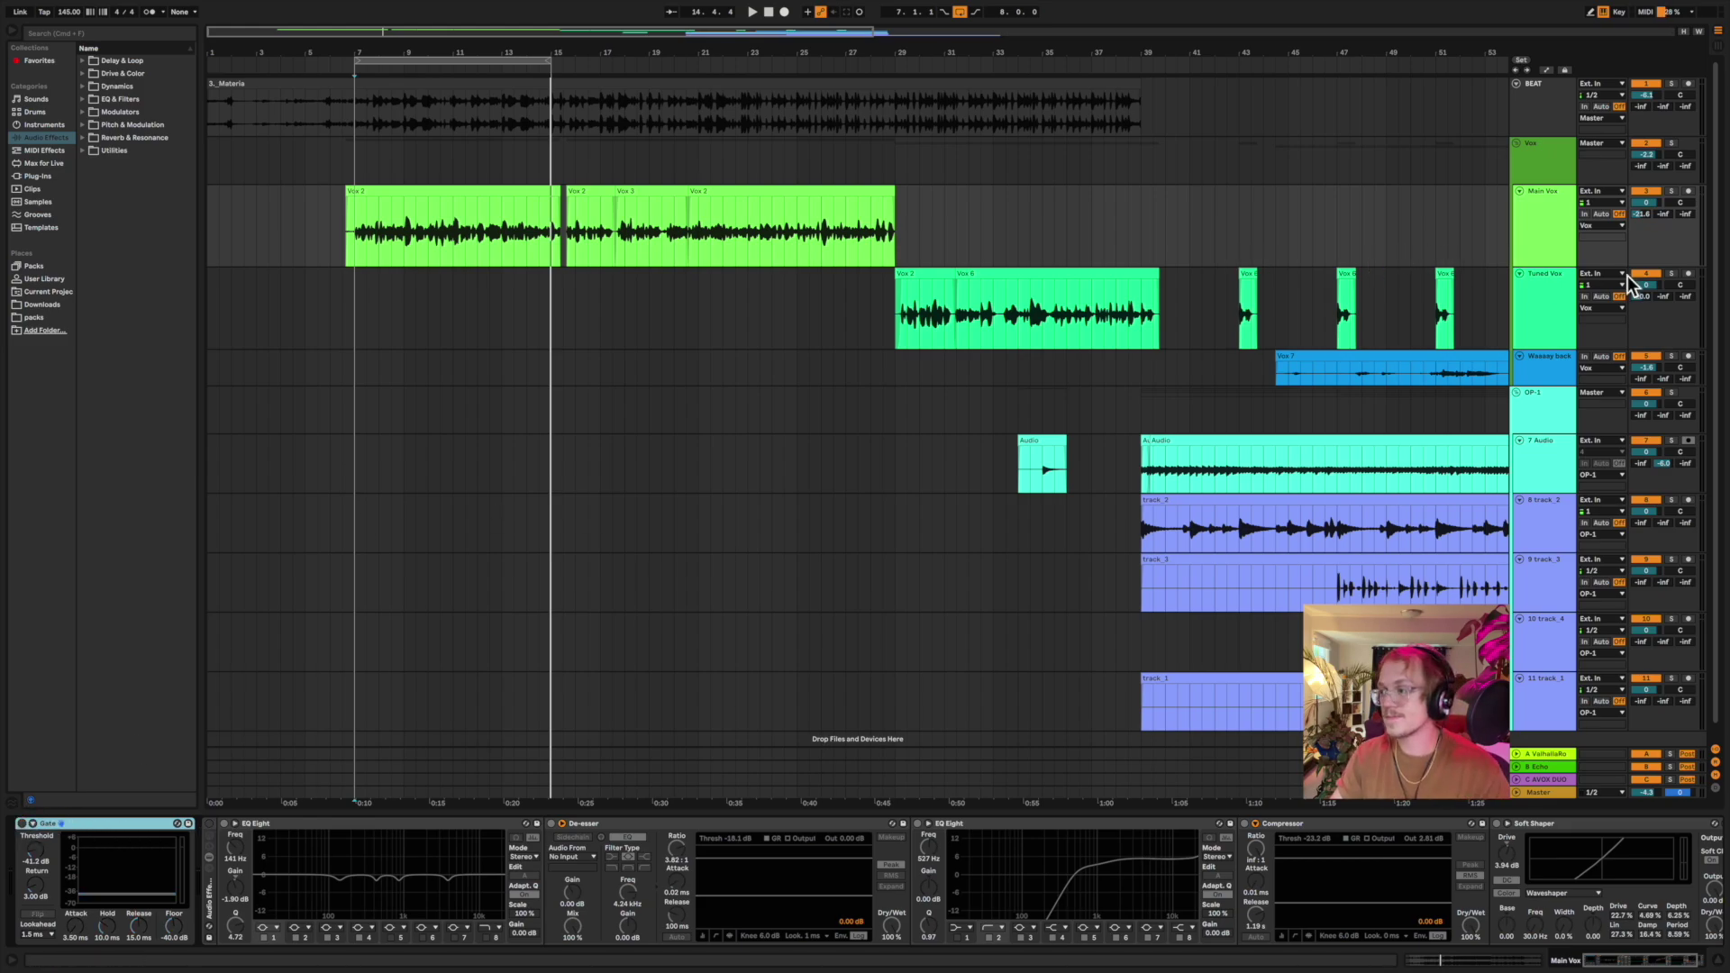
left_click(1641, 215)
key("space")
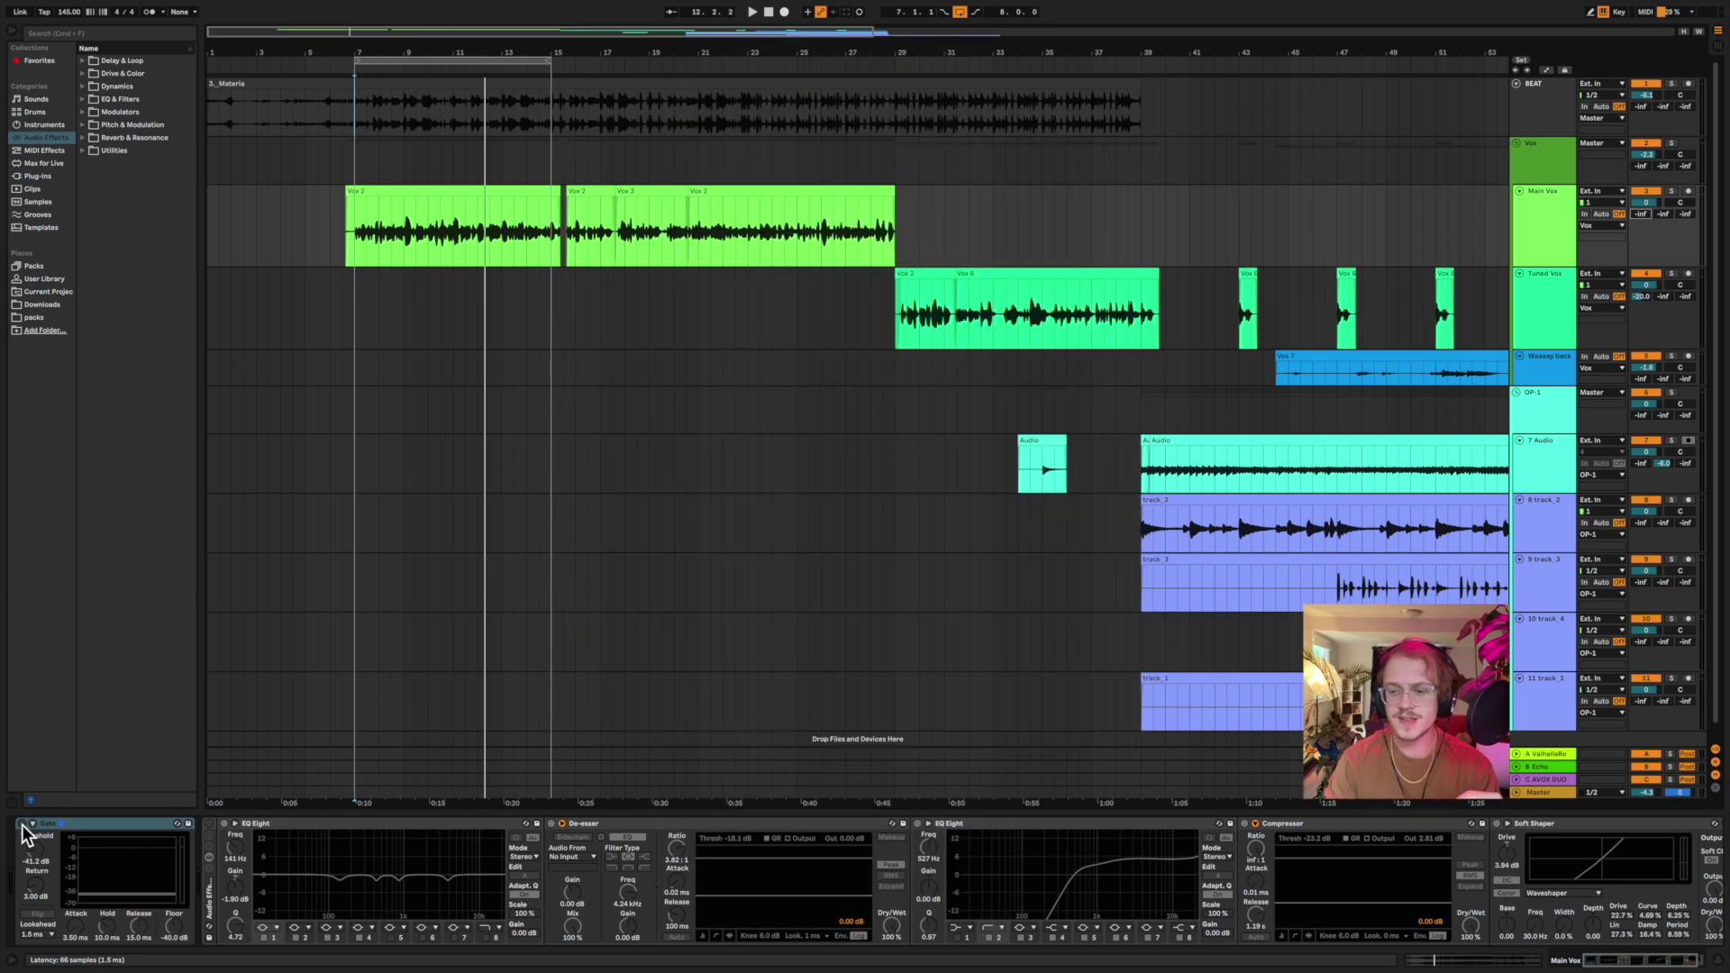
- Turn off the rack's devices individually, including Soft Shaper, and reactivate the rack and the Gate
left_click(1495, 826)
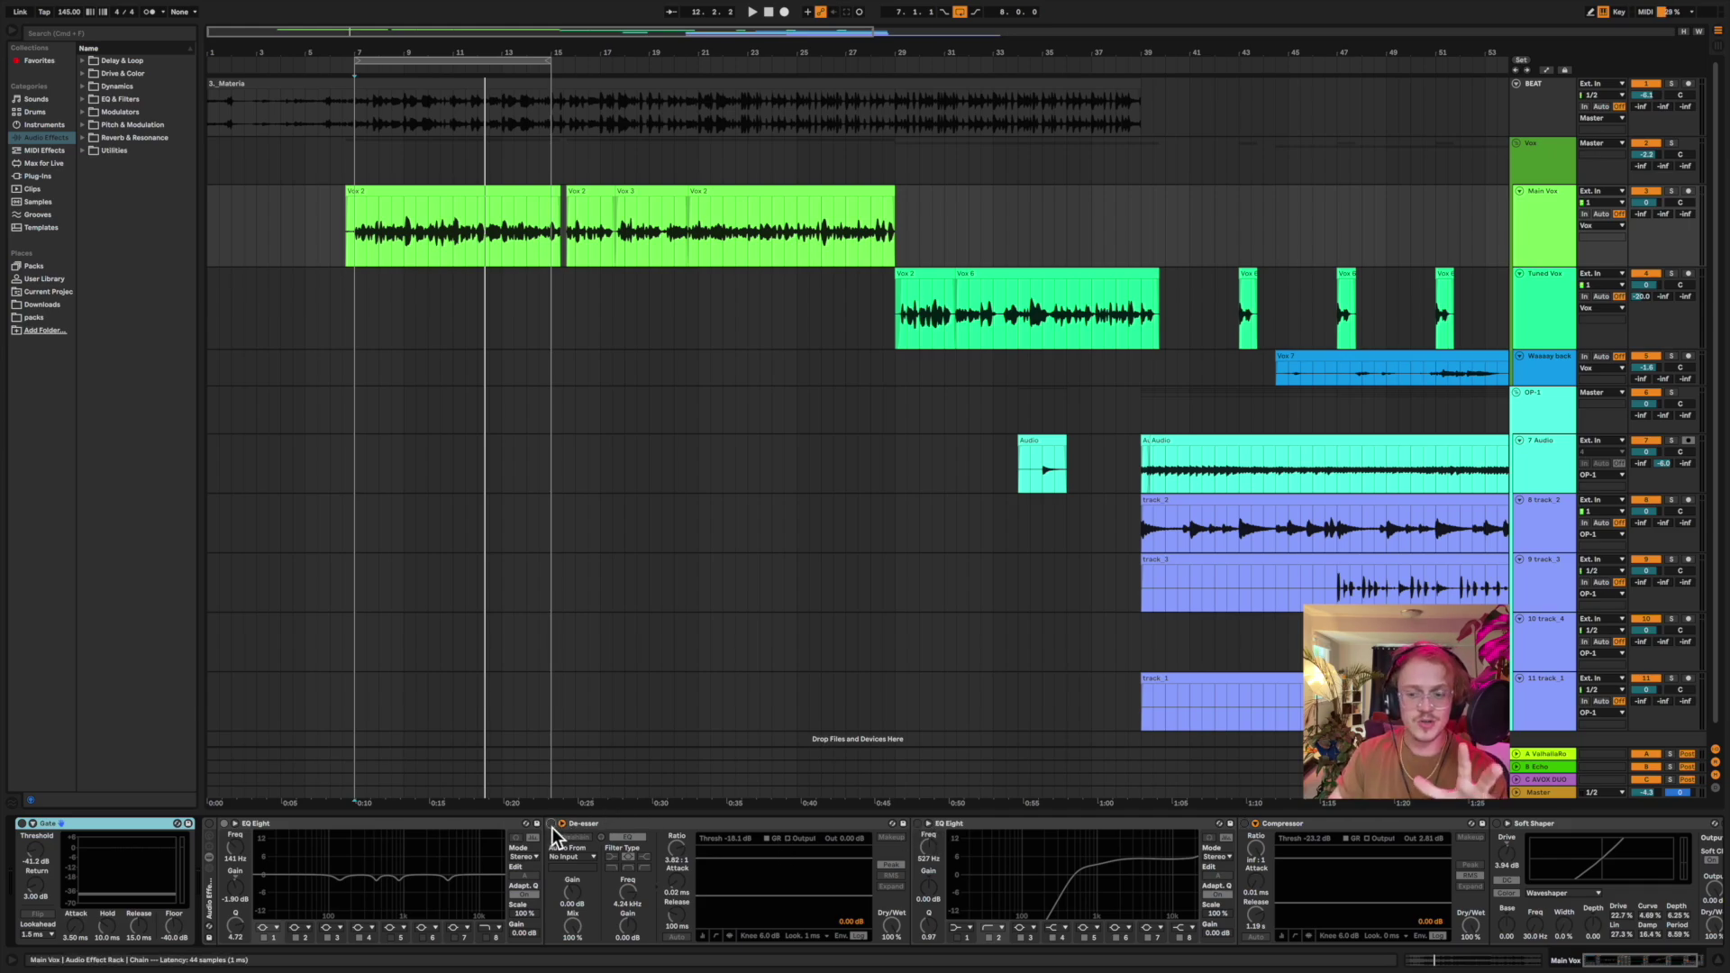
left_click(211, 829)
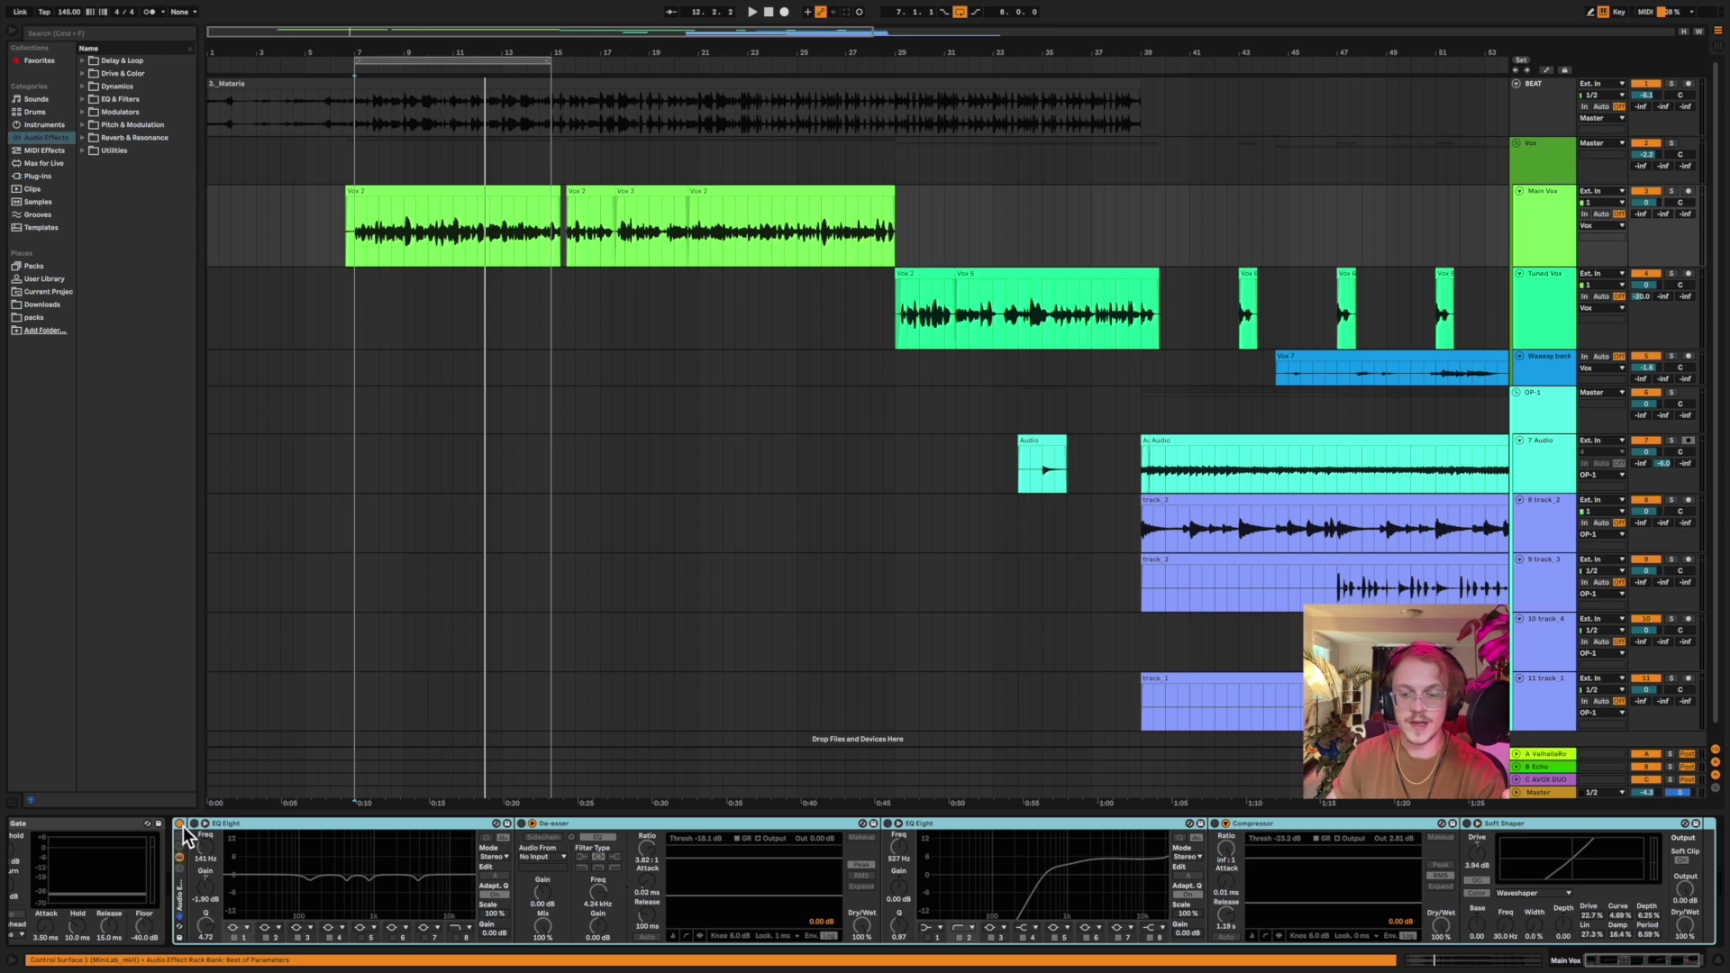
left_click(106, 840)
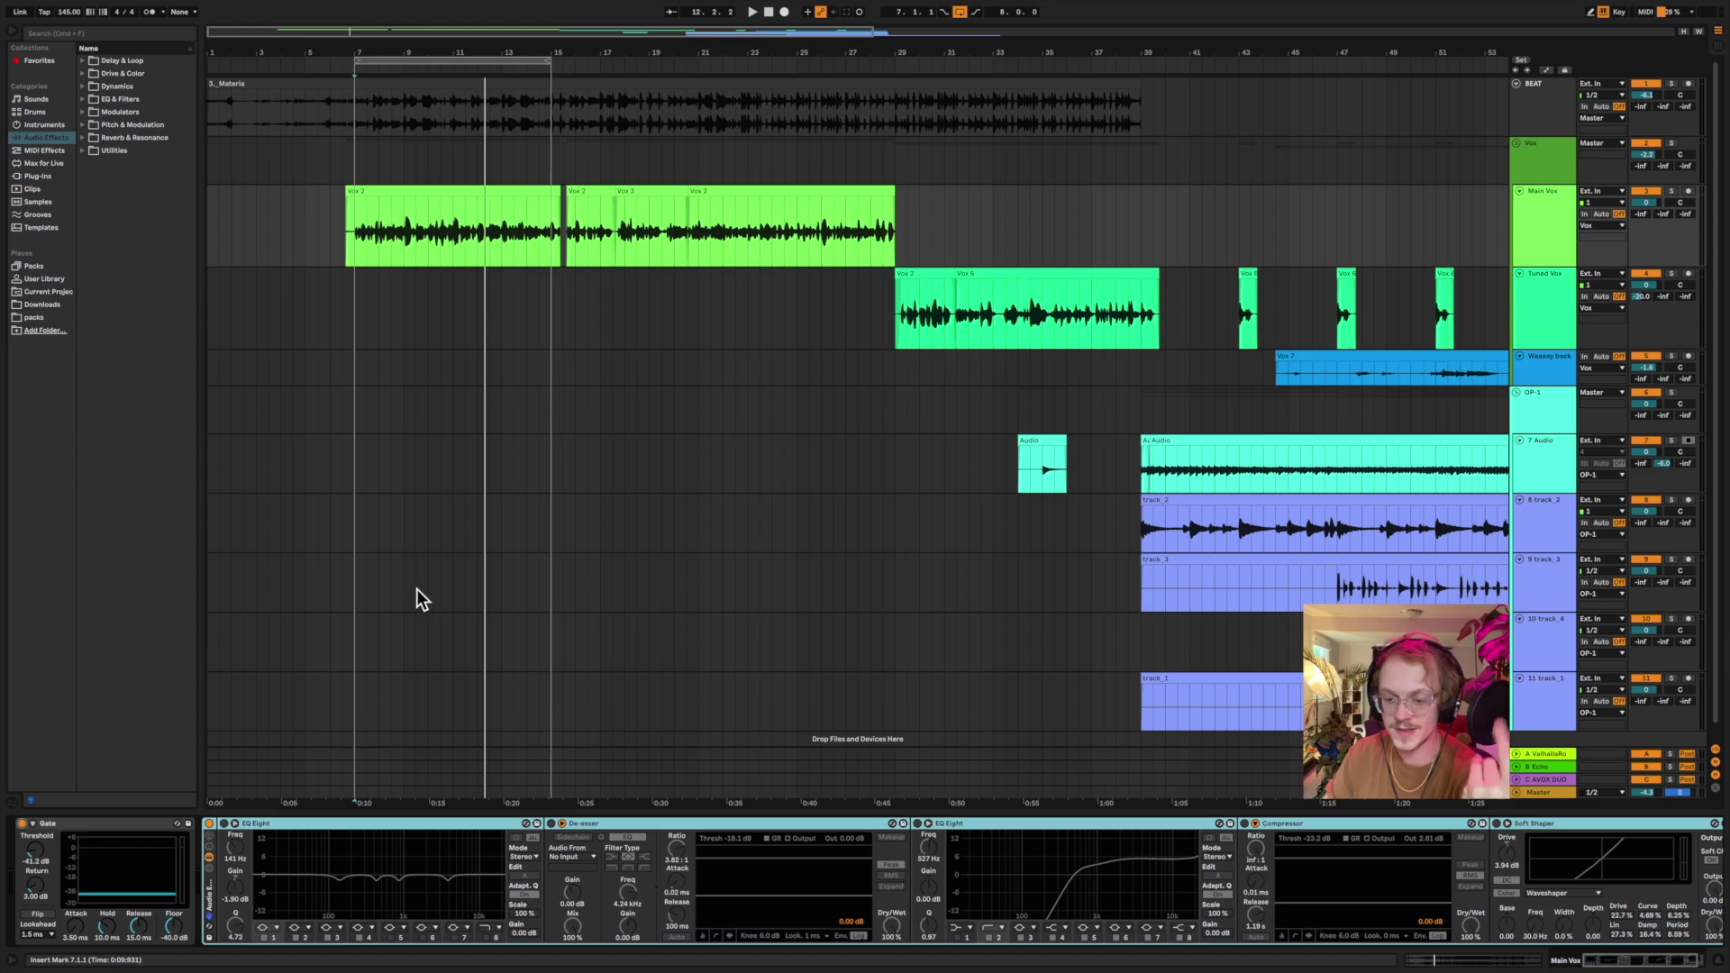
- Enable the first EQ Eight and audition its 142 Hz band cut against the looping vocal
left_click(310, 825)
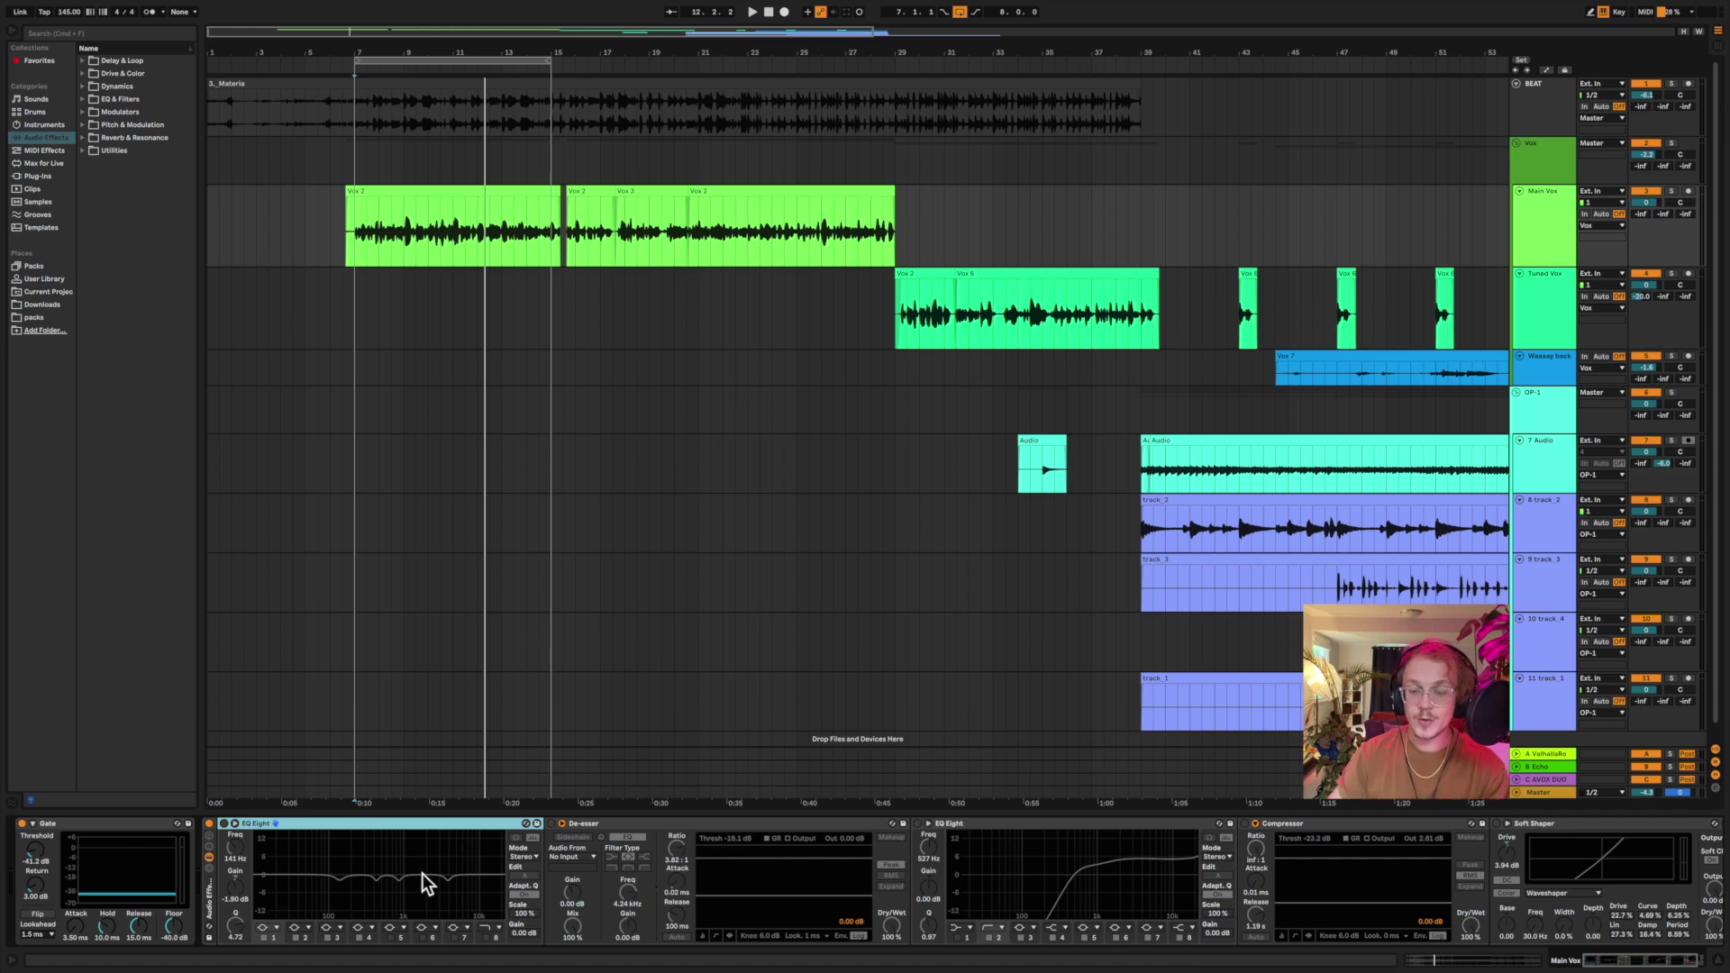
left_click(223, 822)
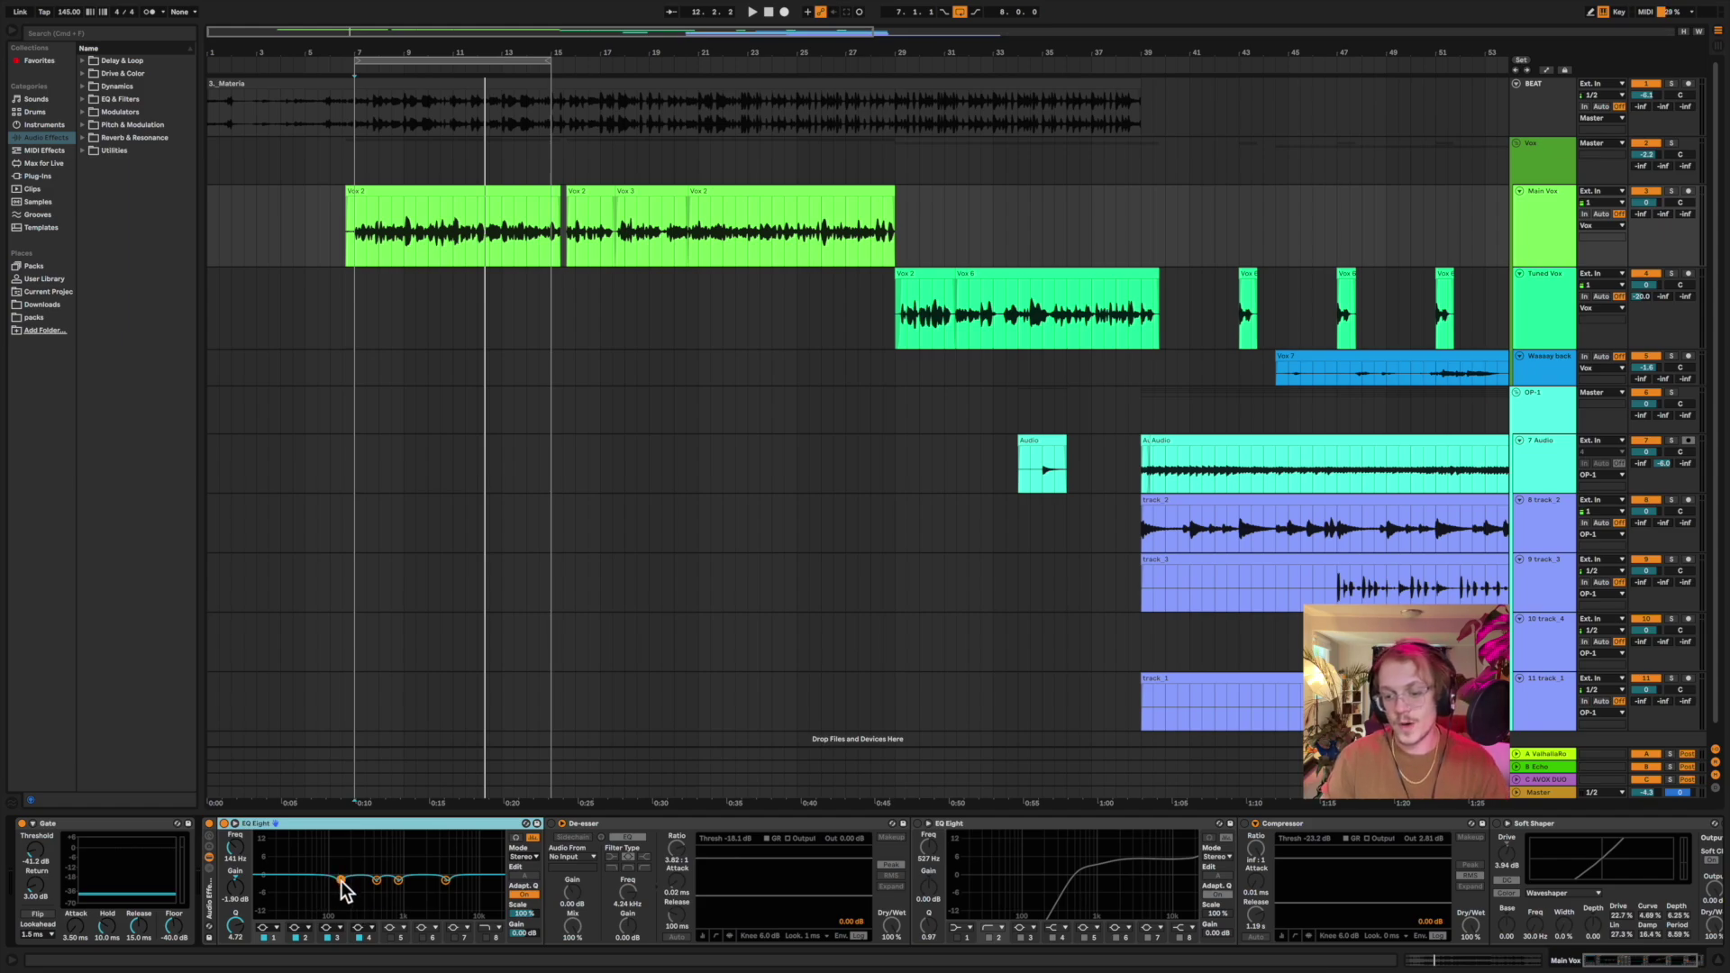
key("space")
mouse_move(341, 879)
left_mouse_down()
mouse_move(355, 844)
mouse_move(404, 833)
mouse_move(337, 833)
mouse_move(339, 880)
left_mouse_up()
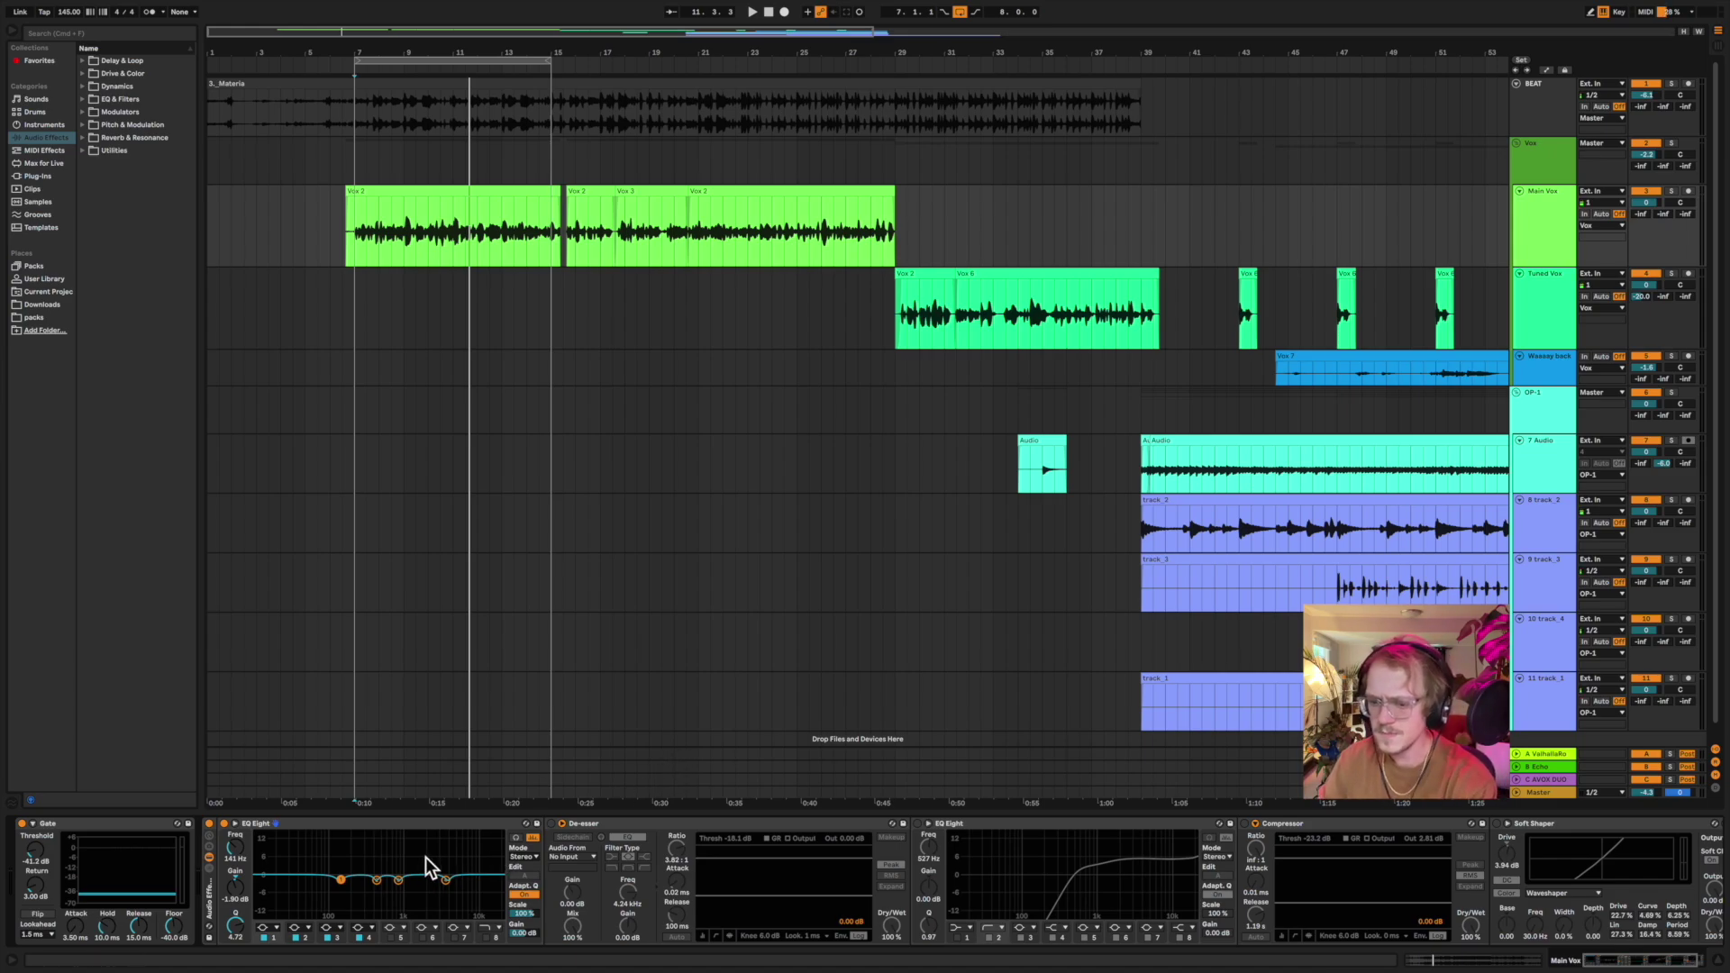
- Play the vocal loop with the De-esser bypassed, and enable the De-esser for comparison
mouse_move(378, 971)
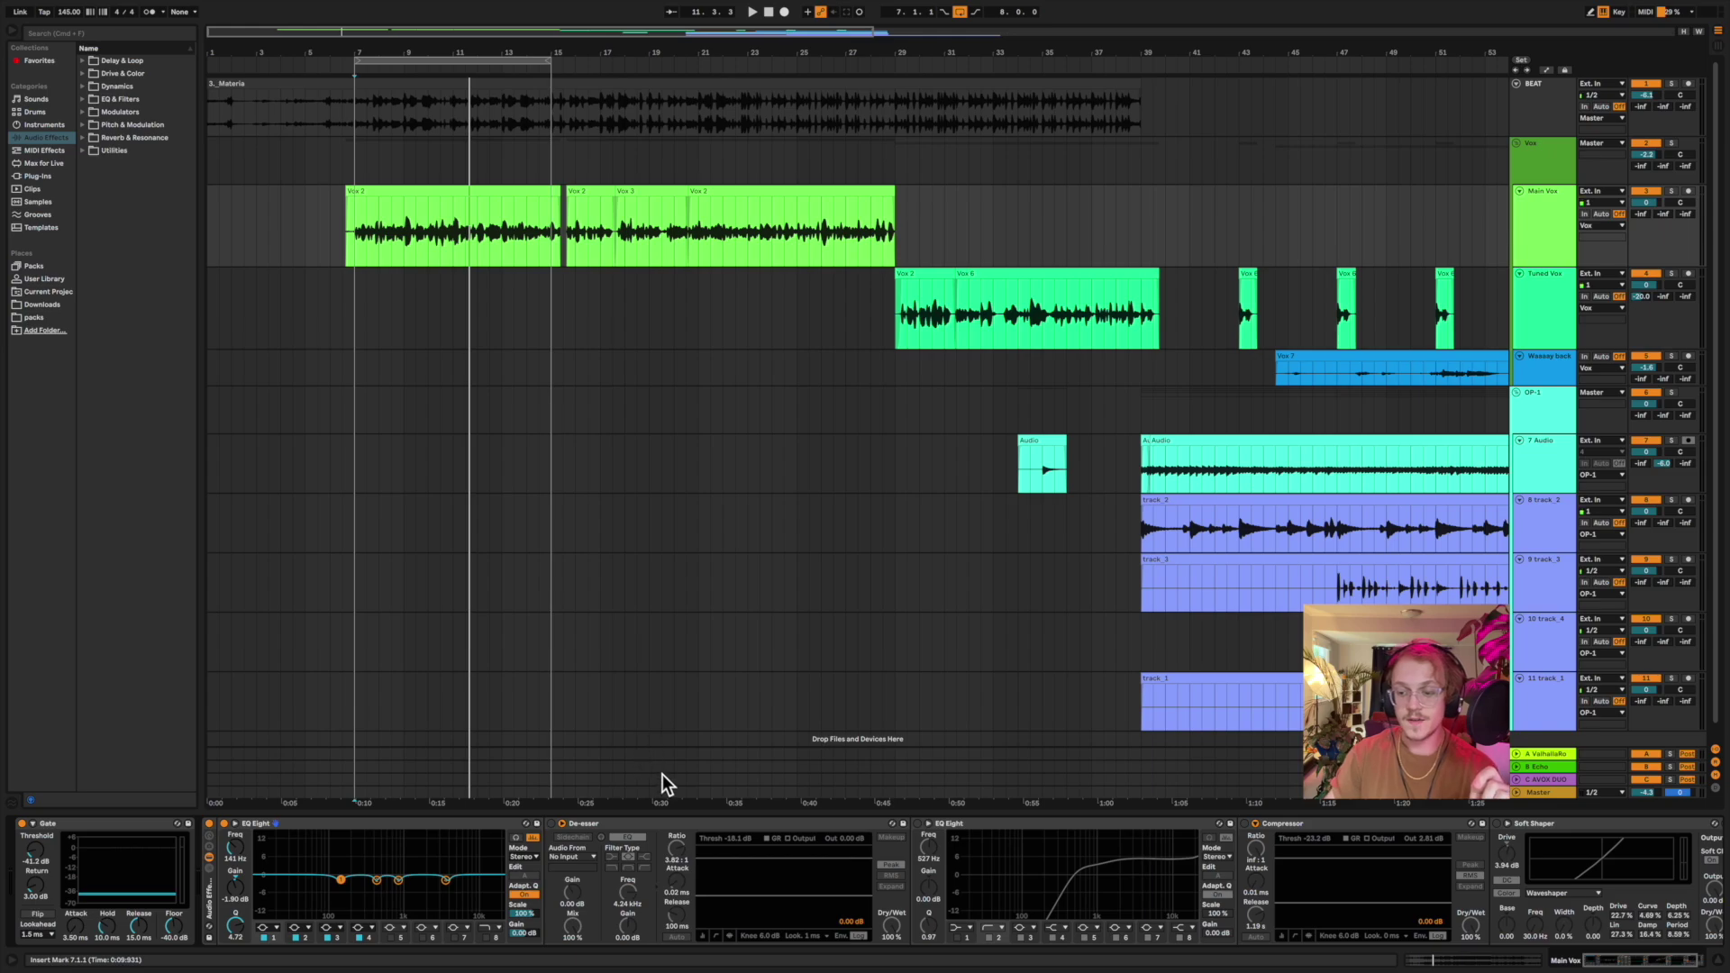
left_click(578, 824)
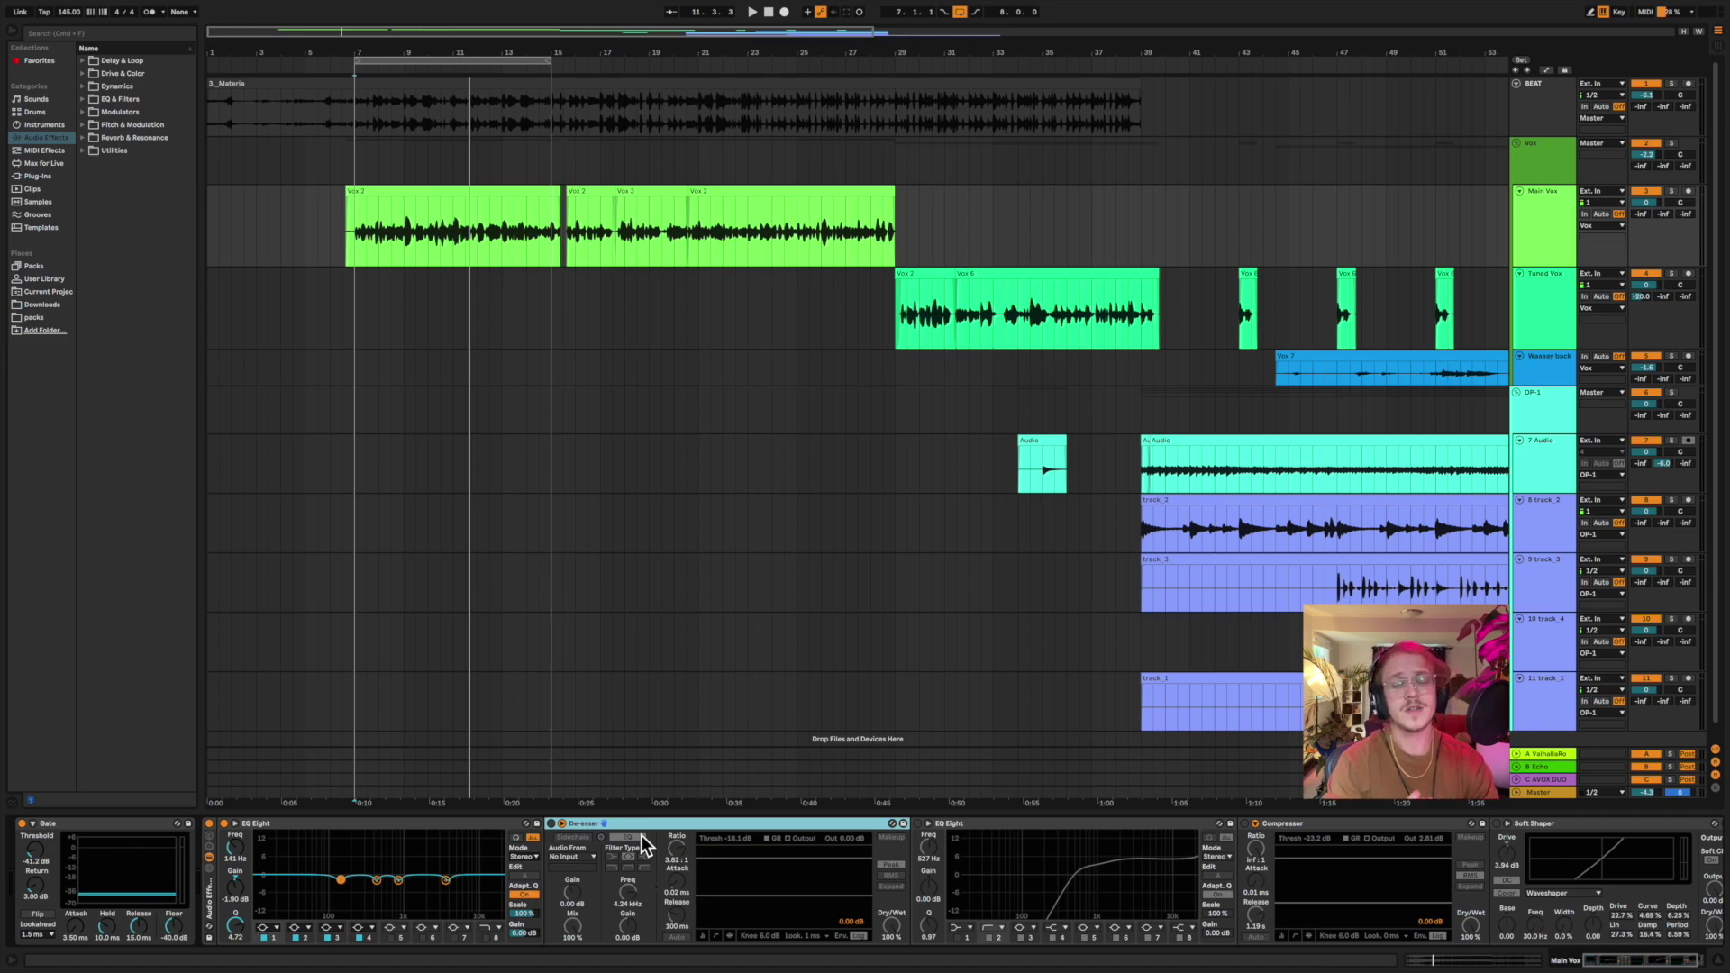
key("space")
left_click(550, 824)
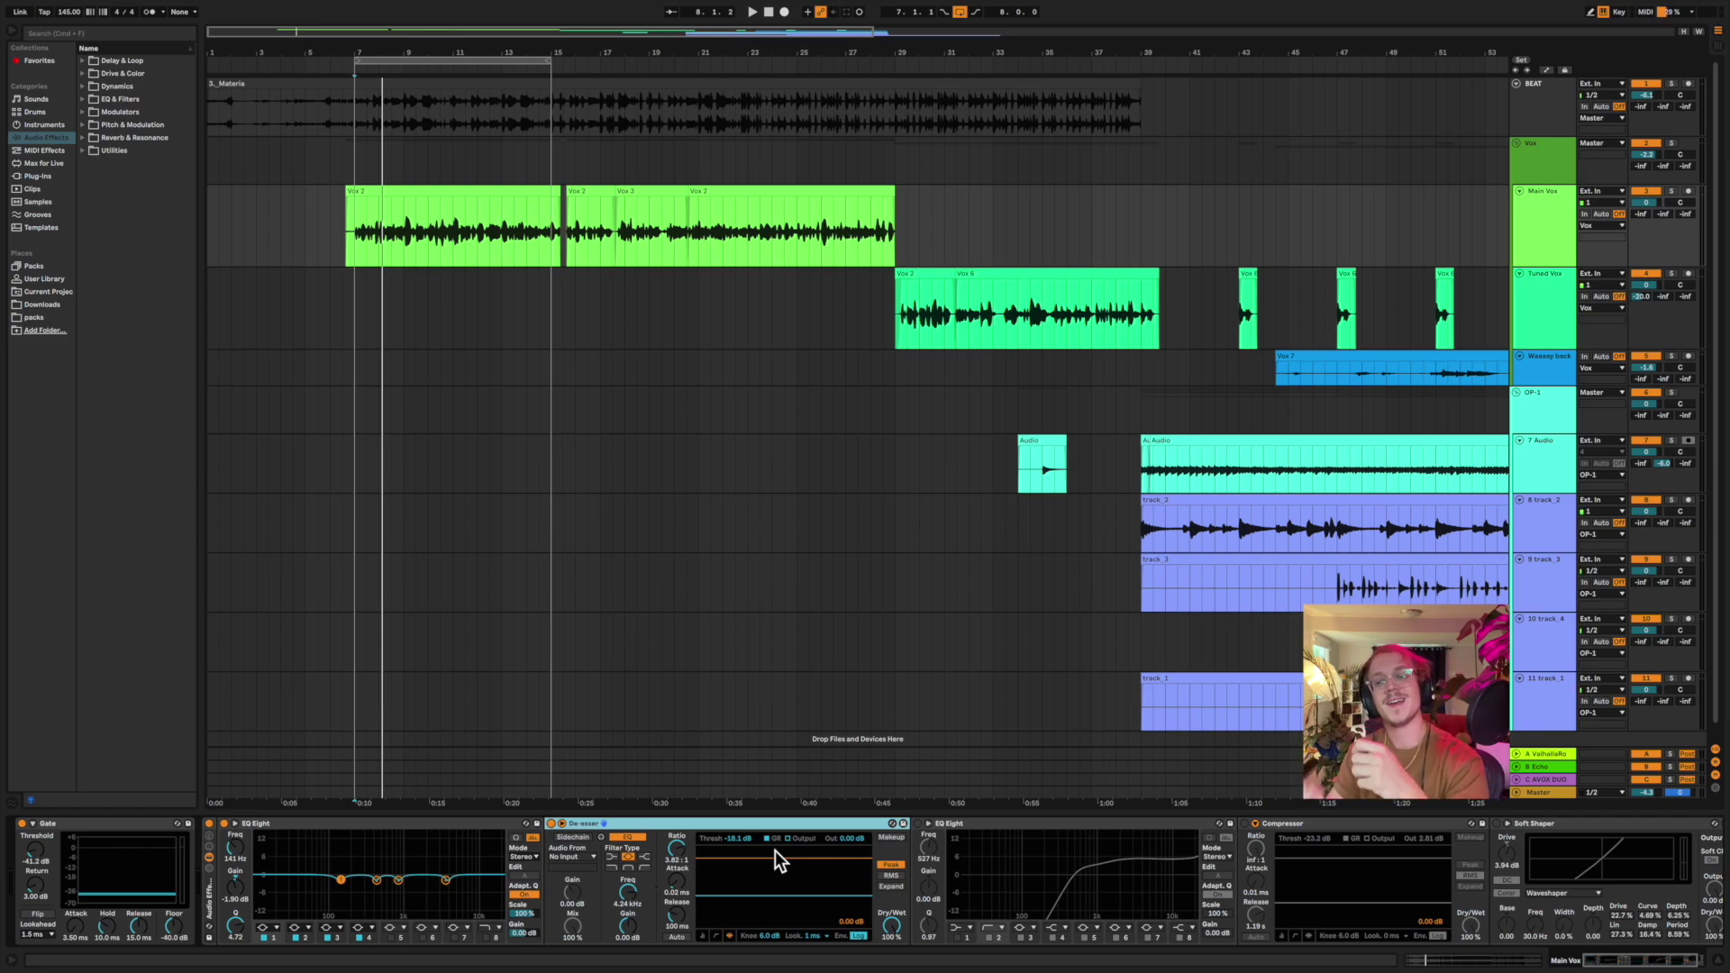
- Enable the second EQ Eight and check the filter shape of its 16.7 kHz high band
left_click(1006, 831)
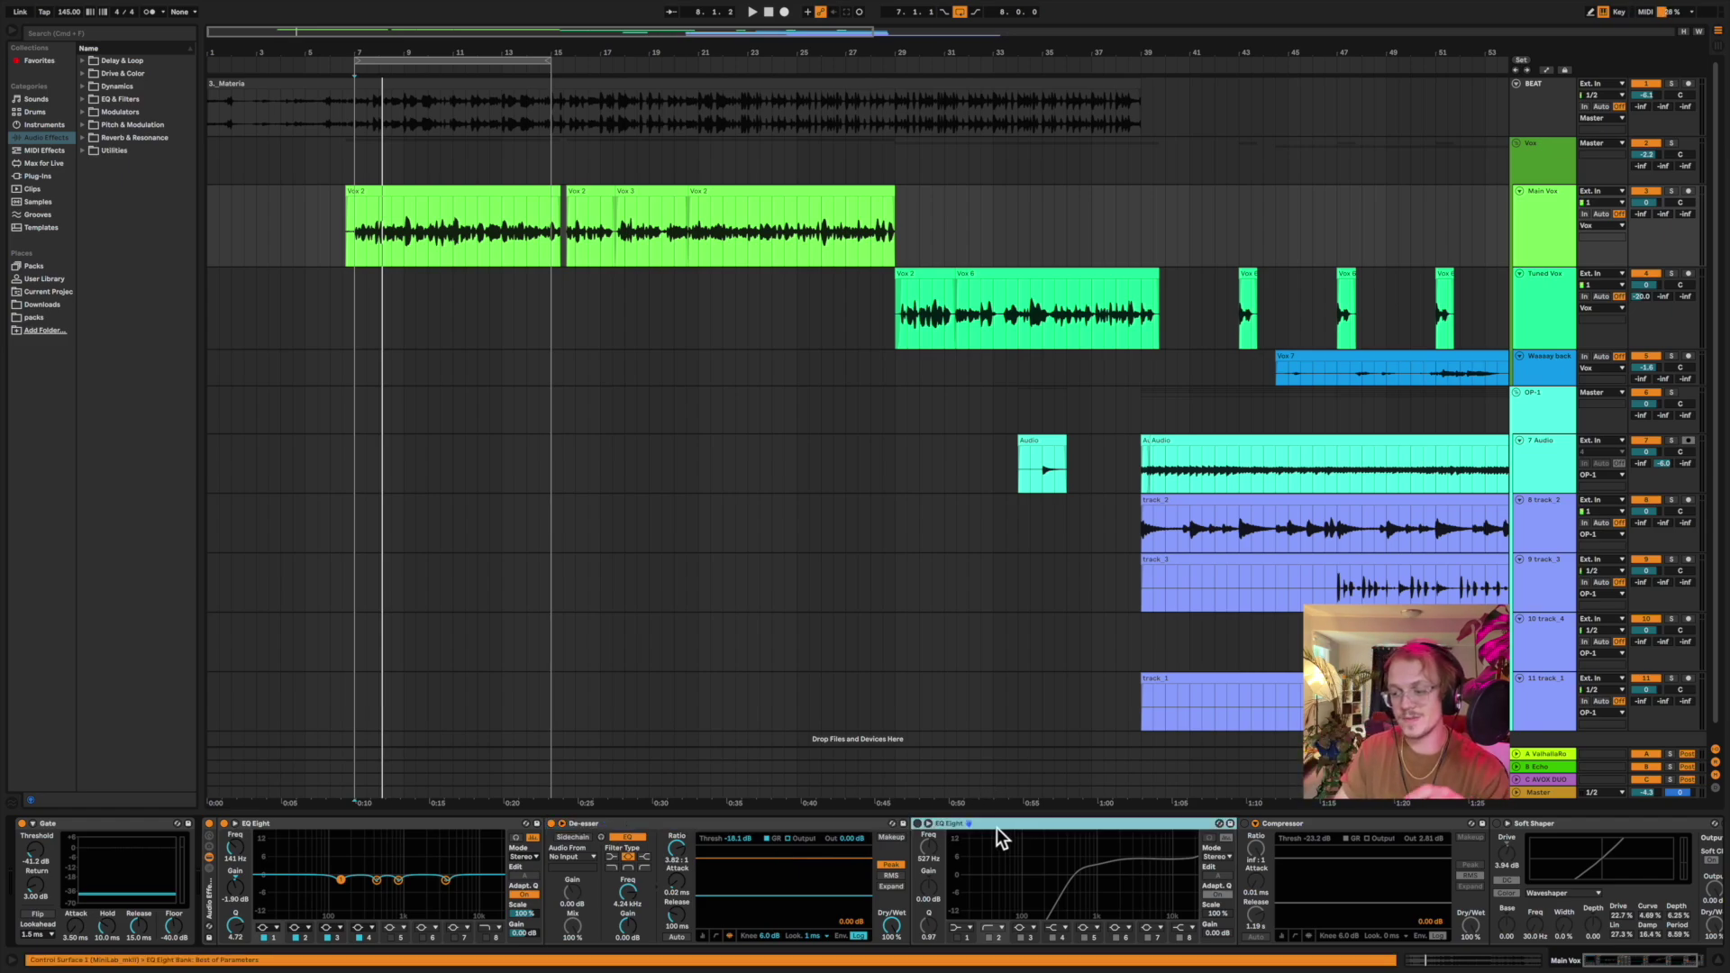
left_click(916, 823)
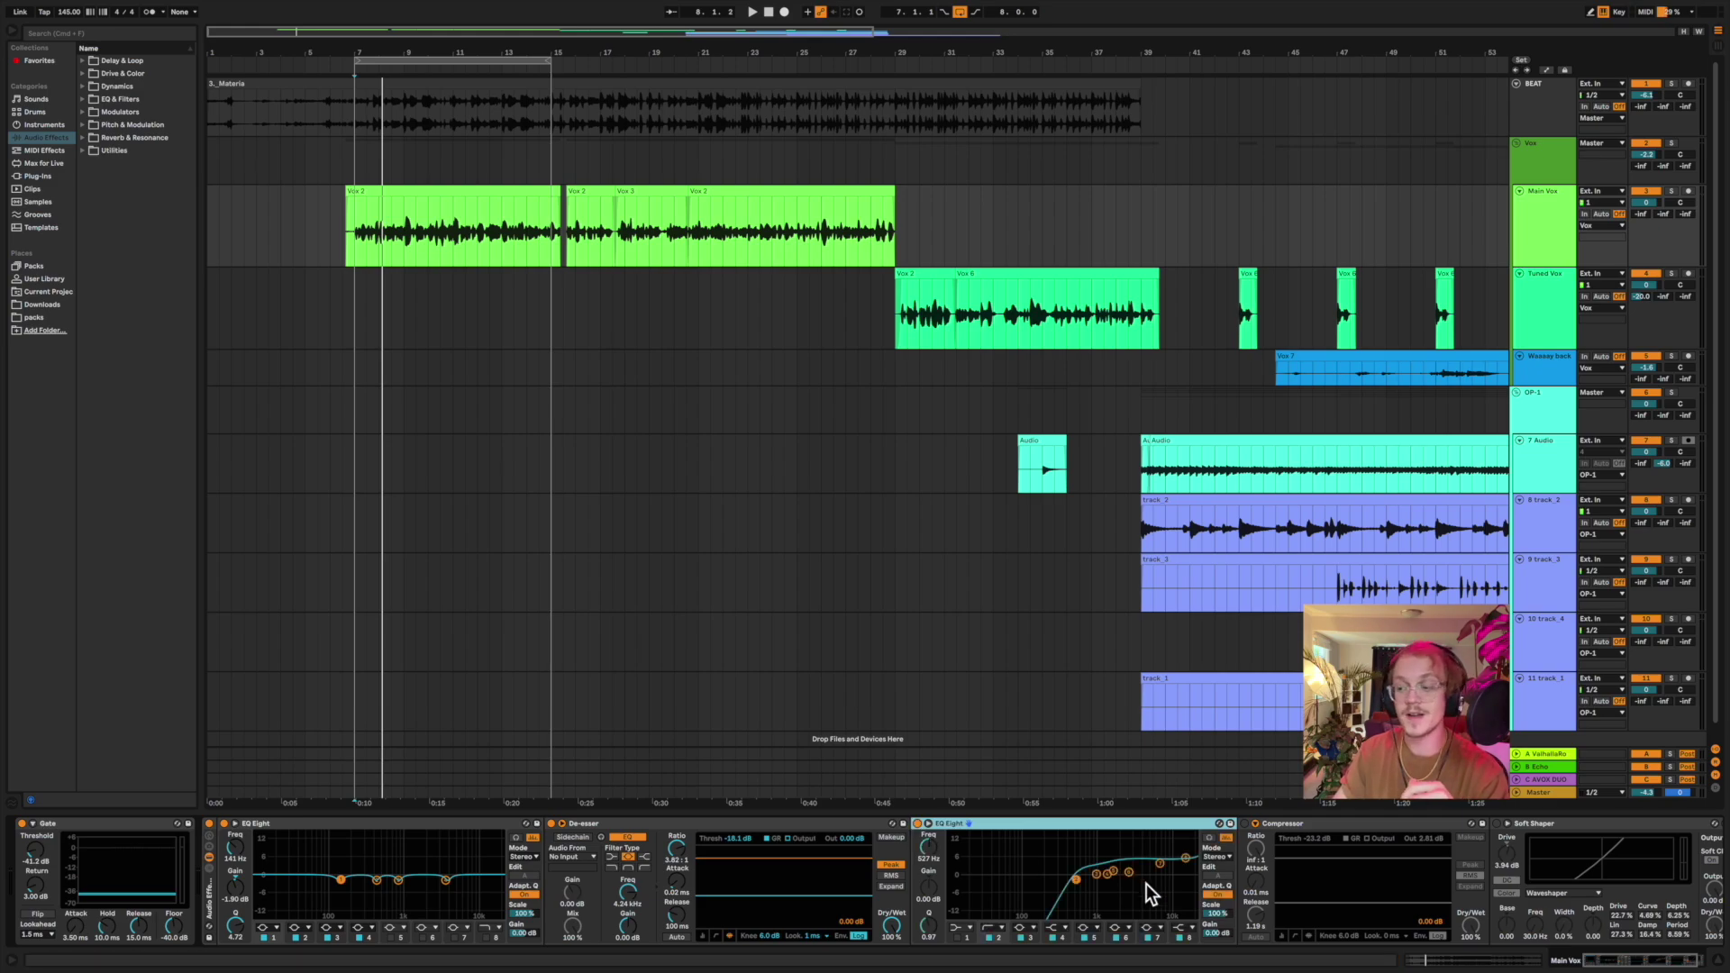
left_click(1186, 857)
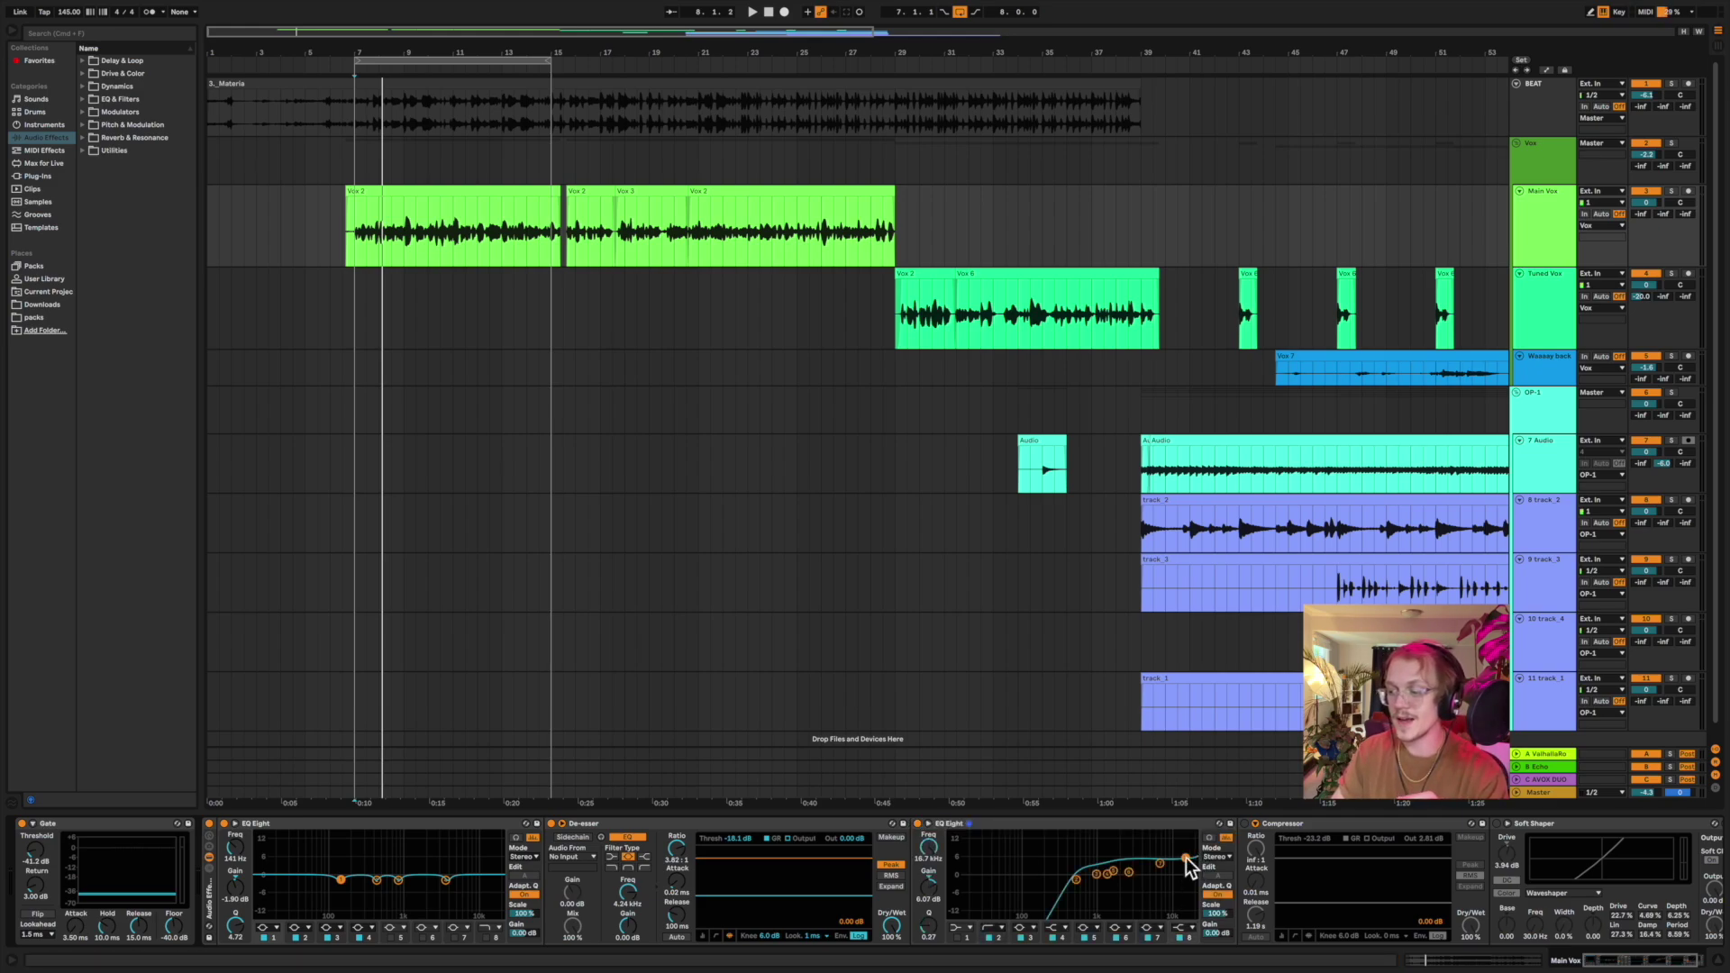
left_click(1182, 930)
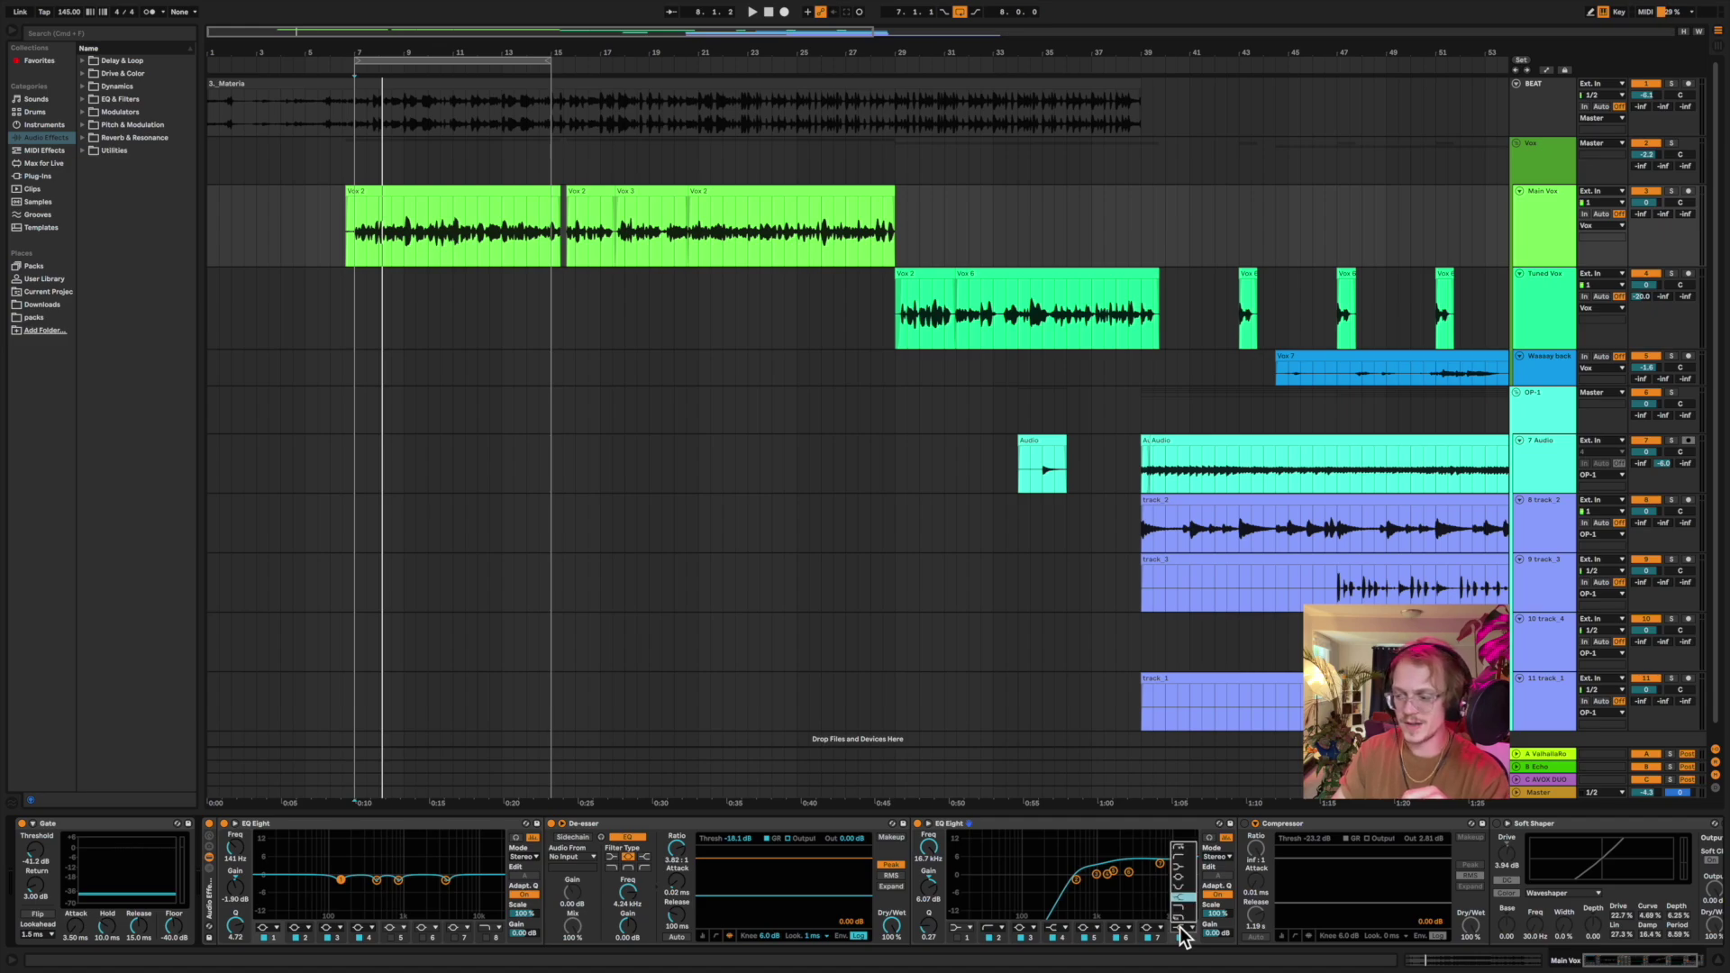
left_click(1180, 930)
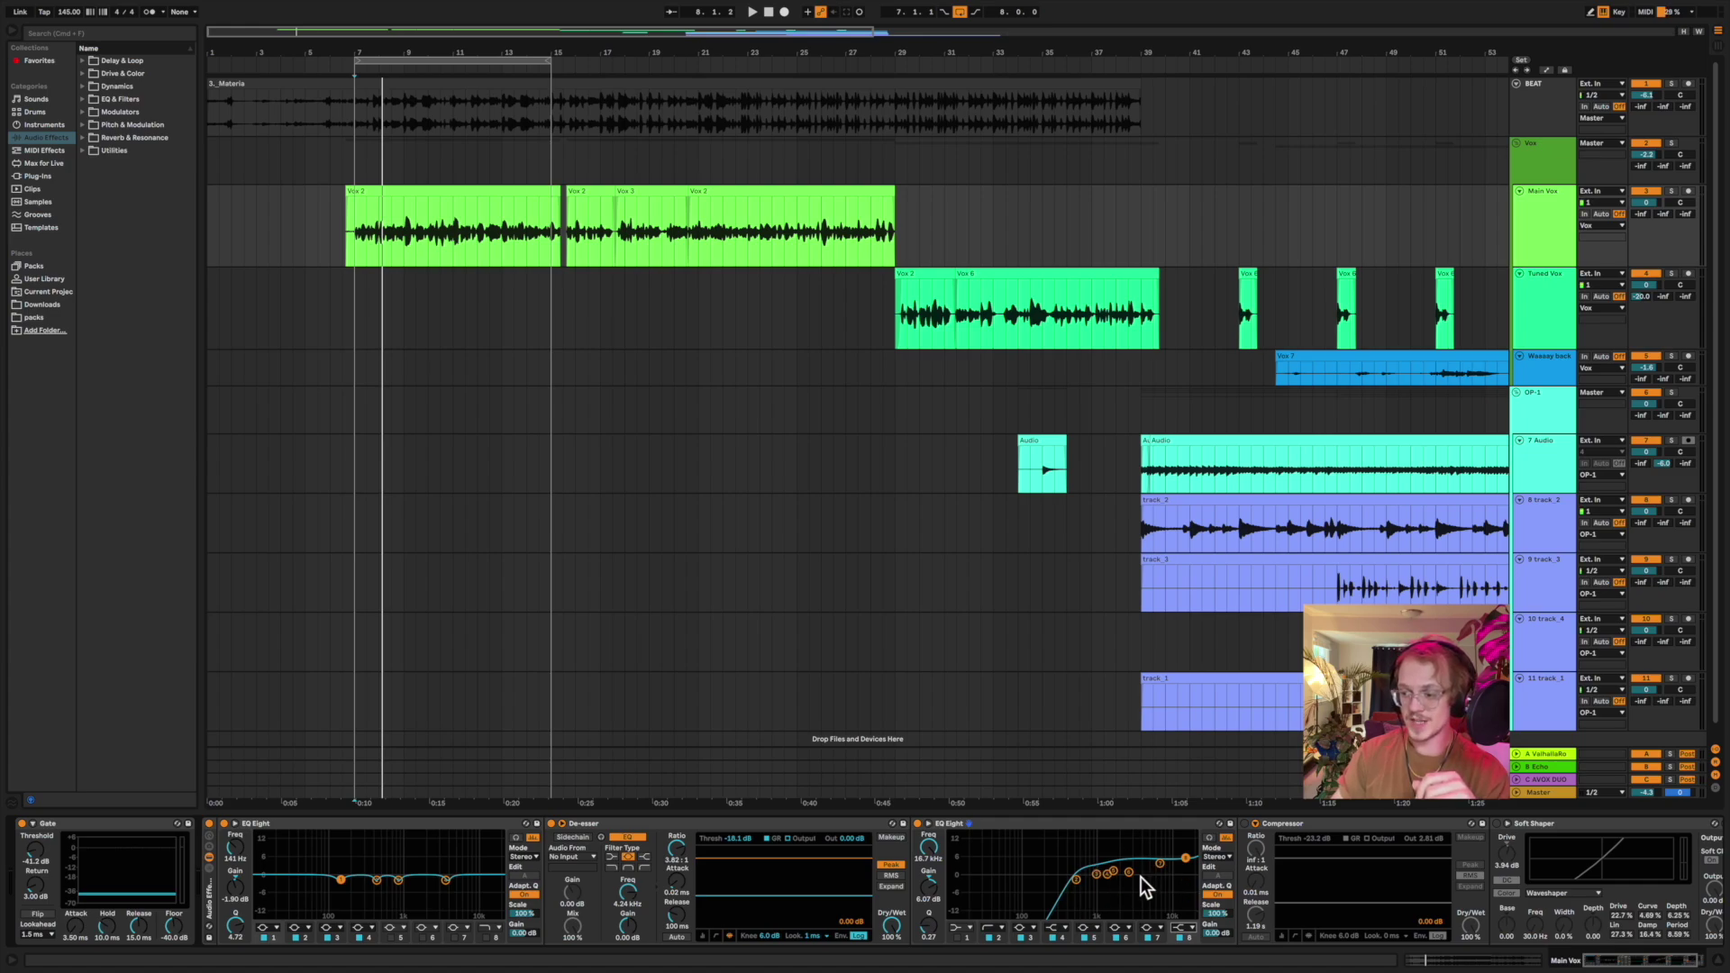
- Try the second EQ Eight's low cut at about 108 Hz and with a steeper slope, compare by ear, and restore it to 527 Hz
left_click(1076, 880)
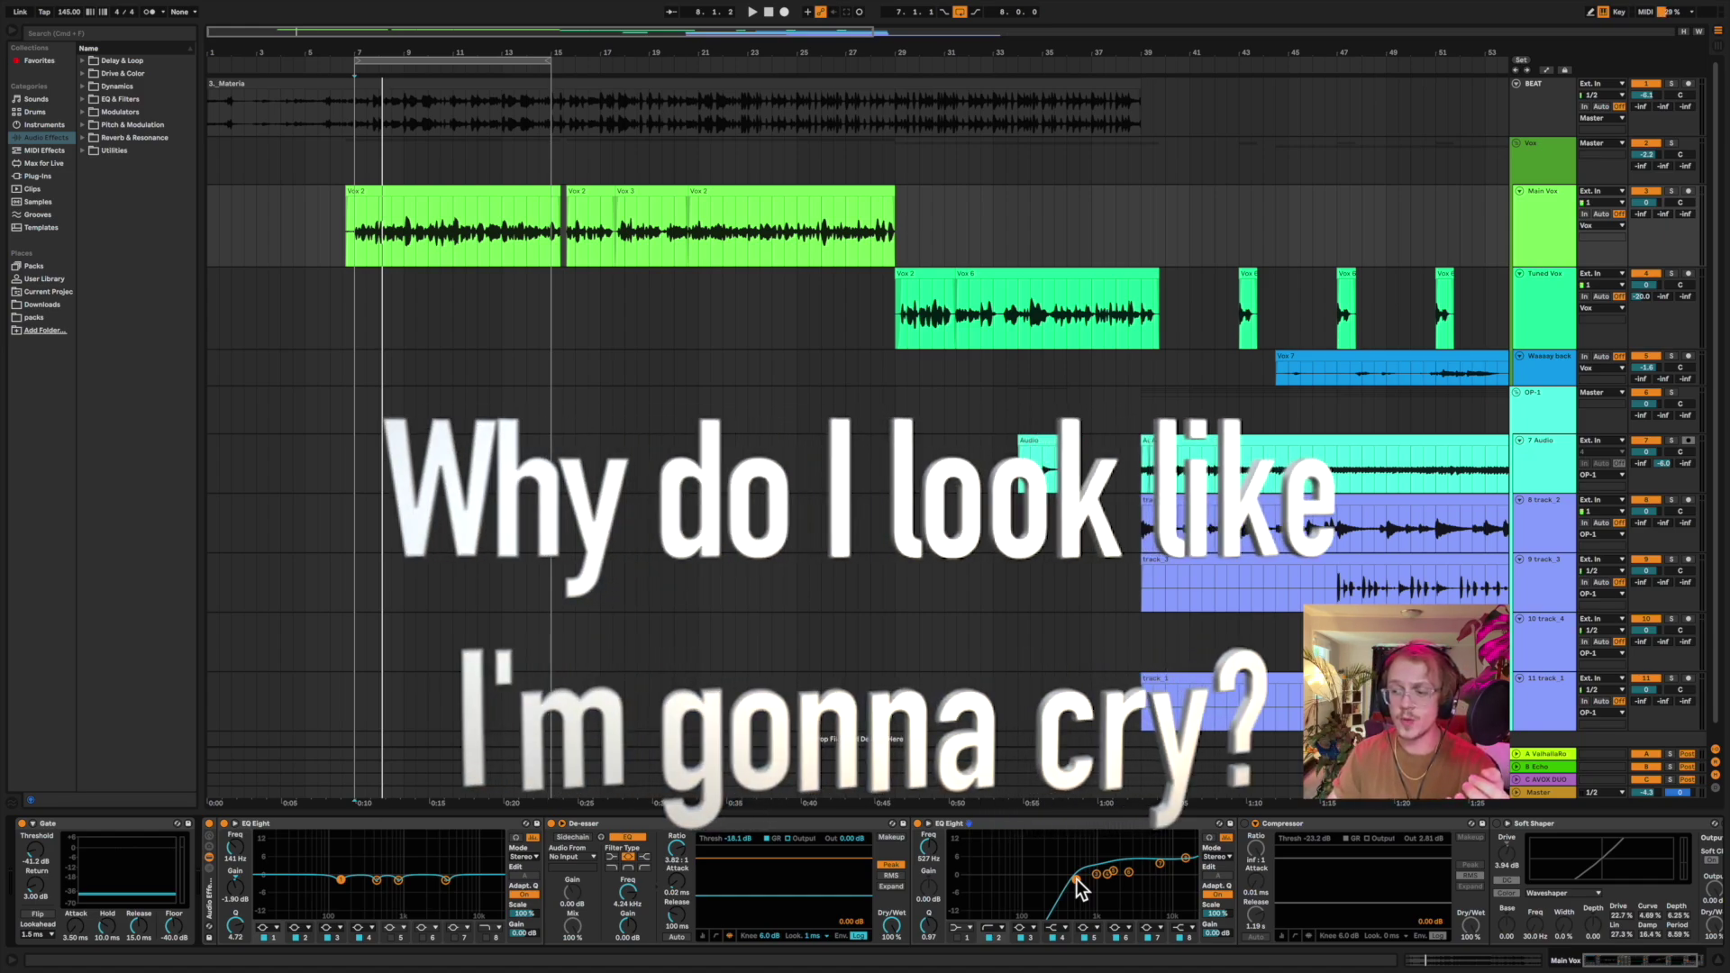
left_click_drag(1076, 878, 1026, 881)
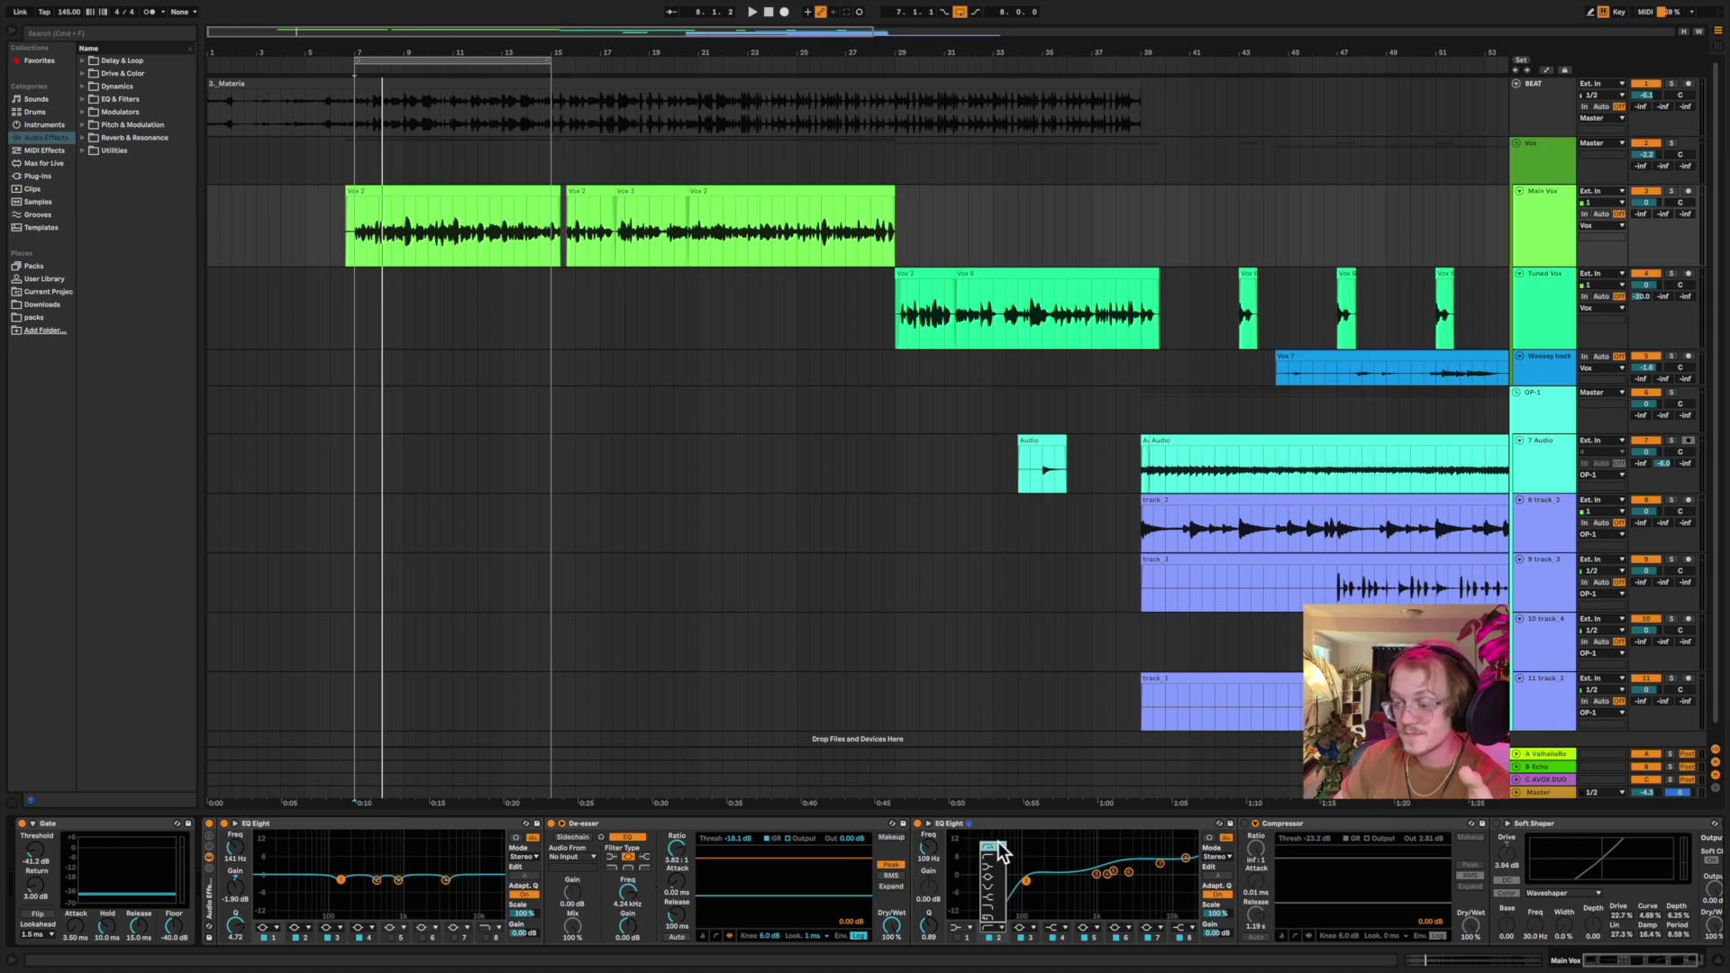
left_click(997, 847)
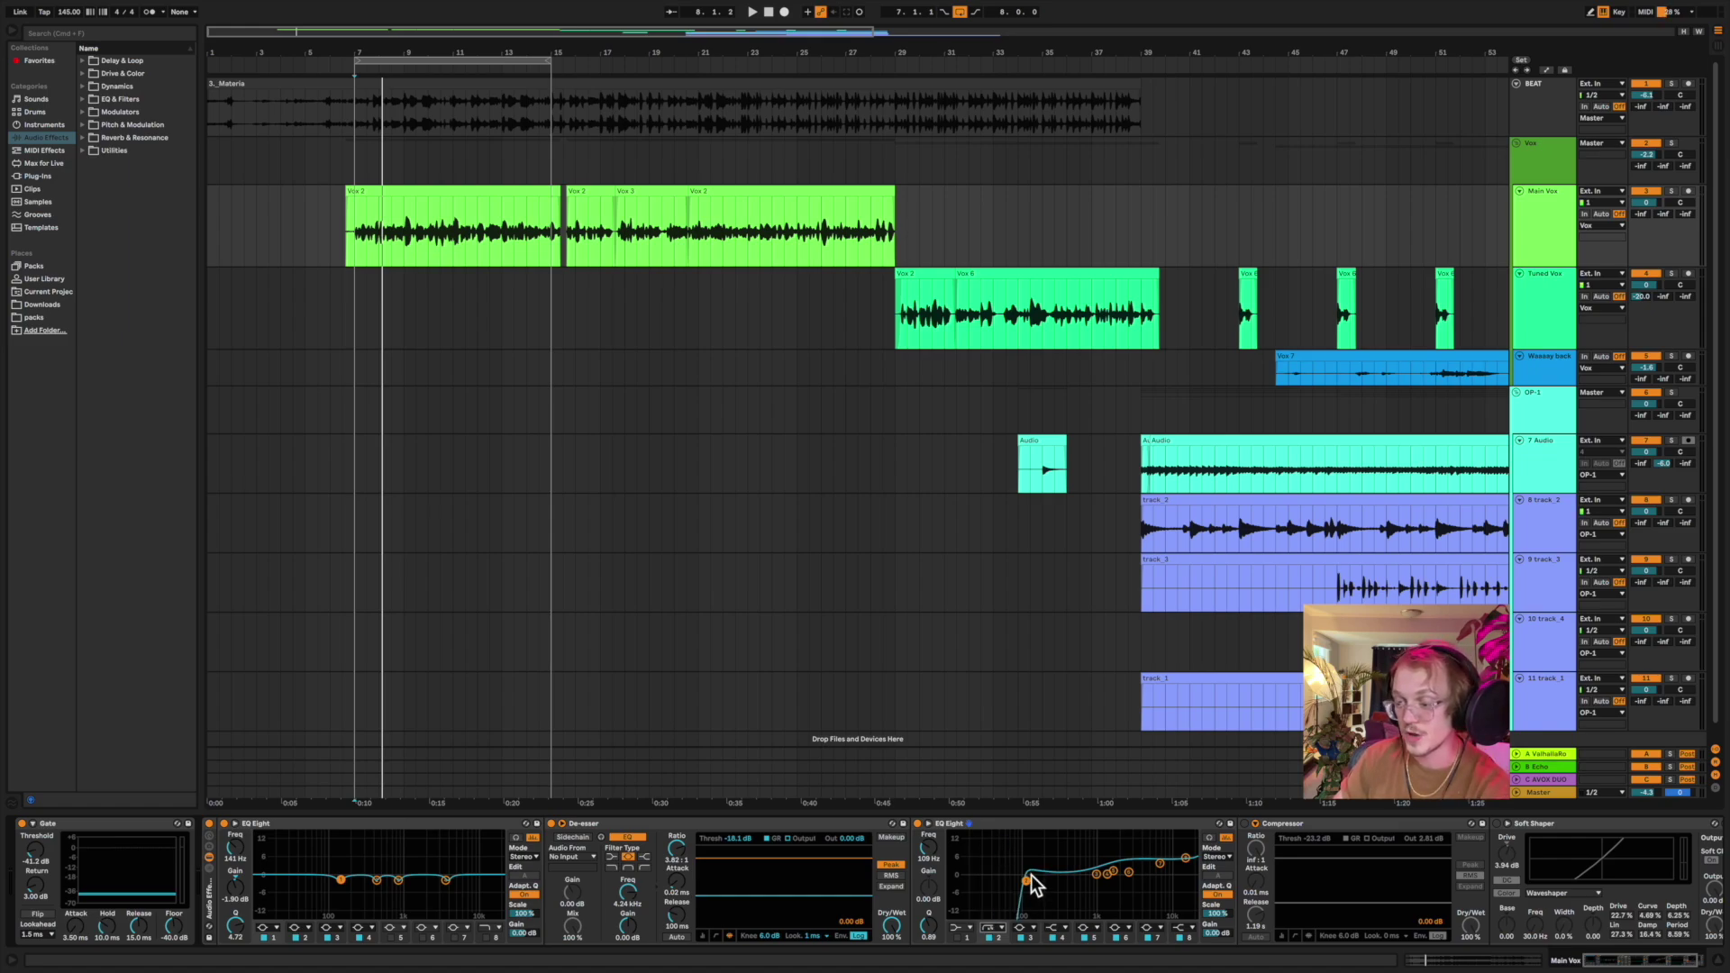
left_click_drag(1028, 882, 1075, 879)
key("space")
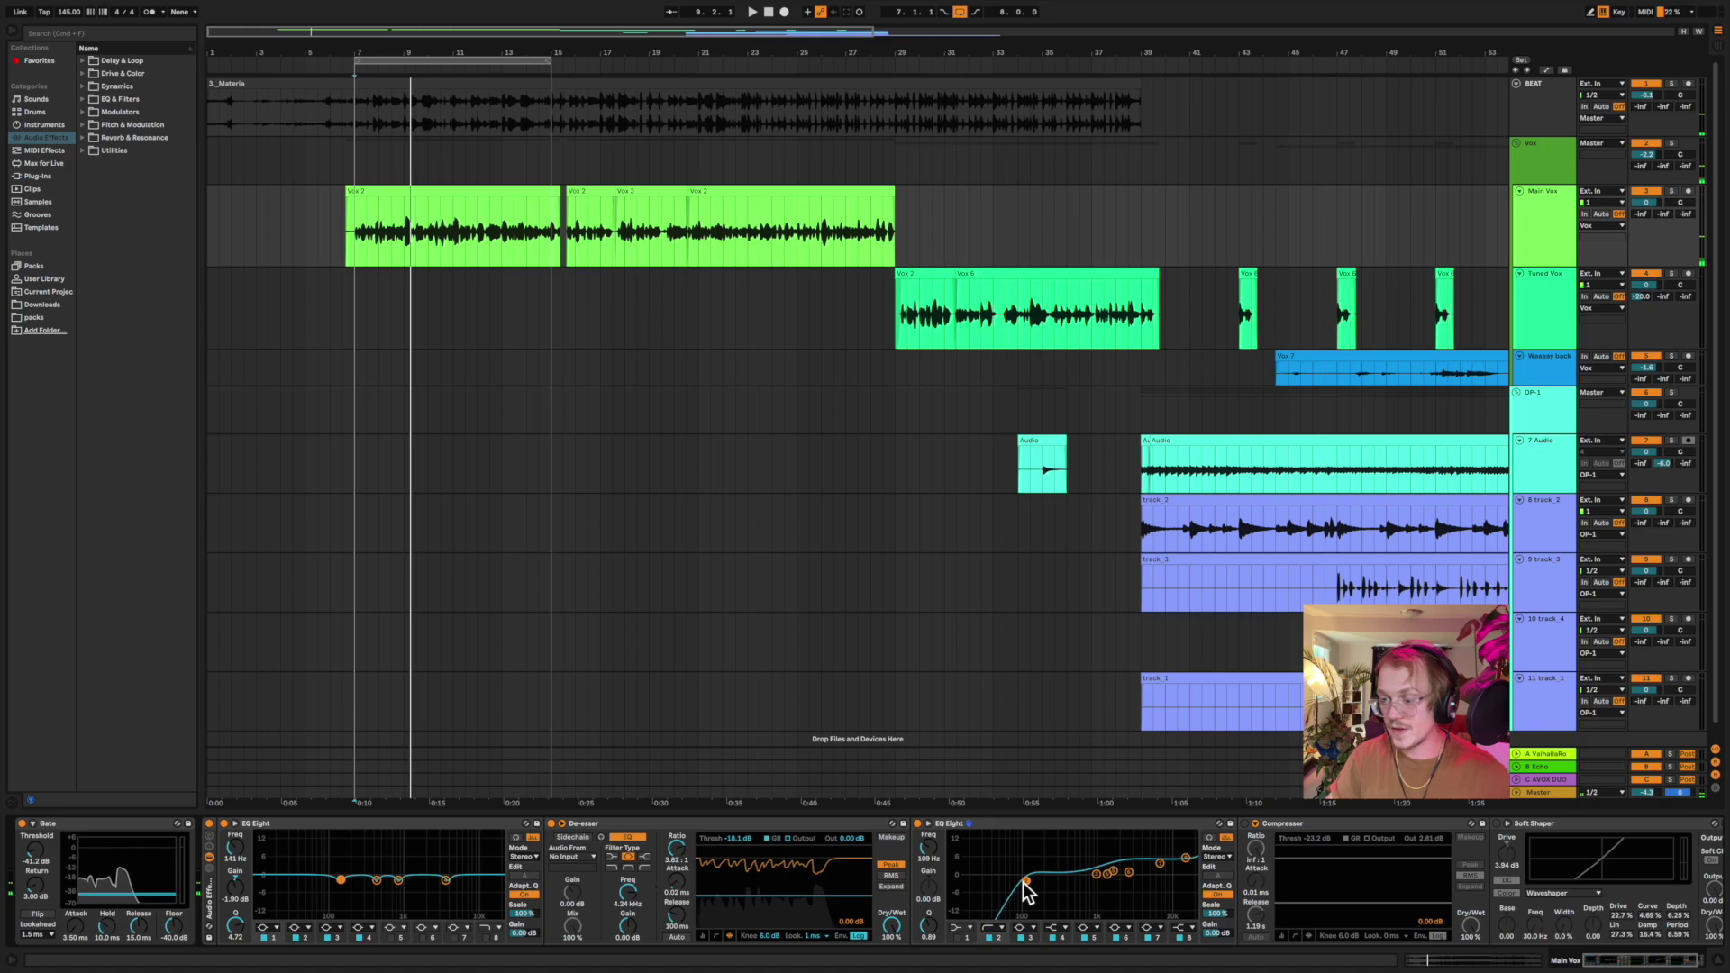
key("space")
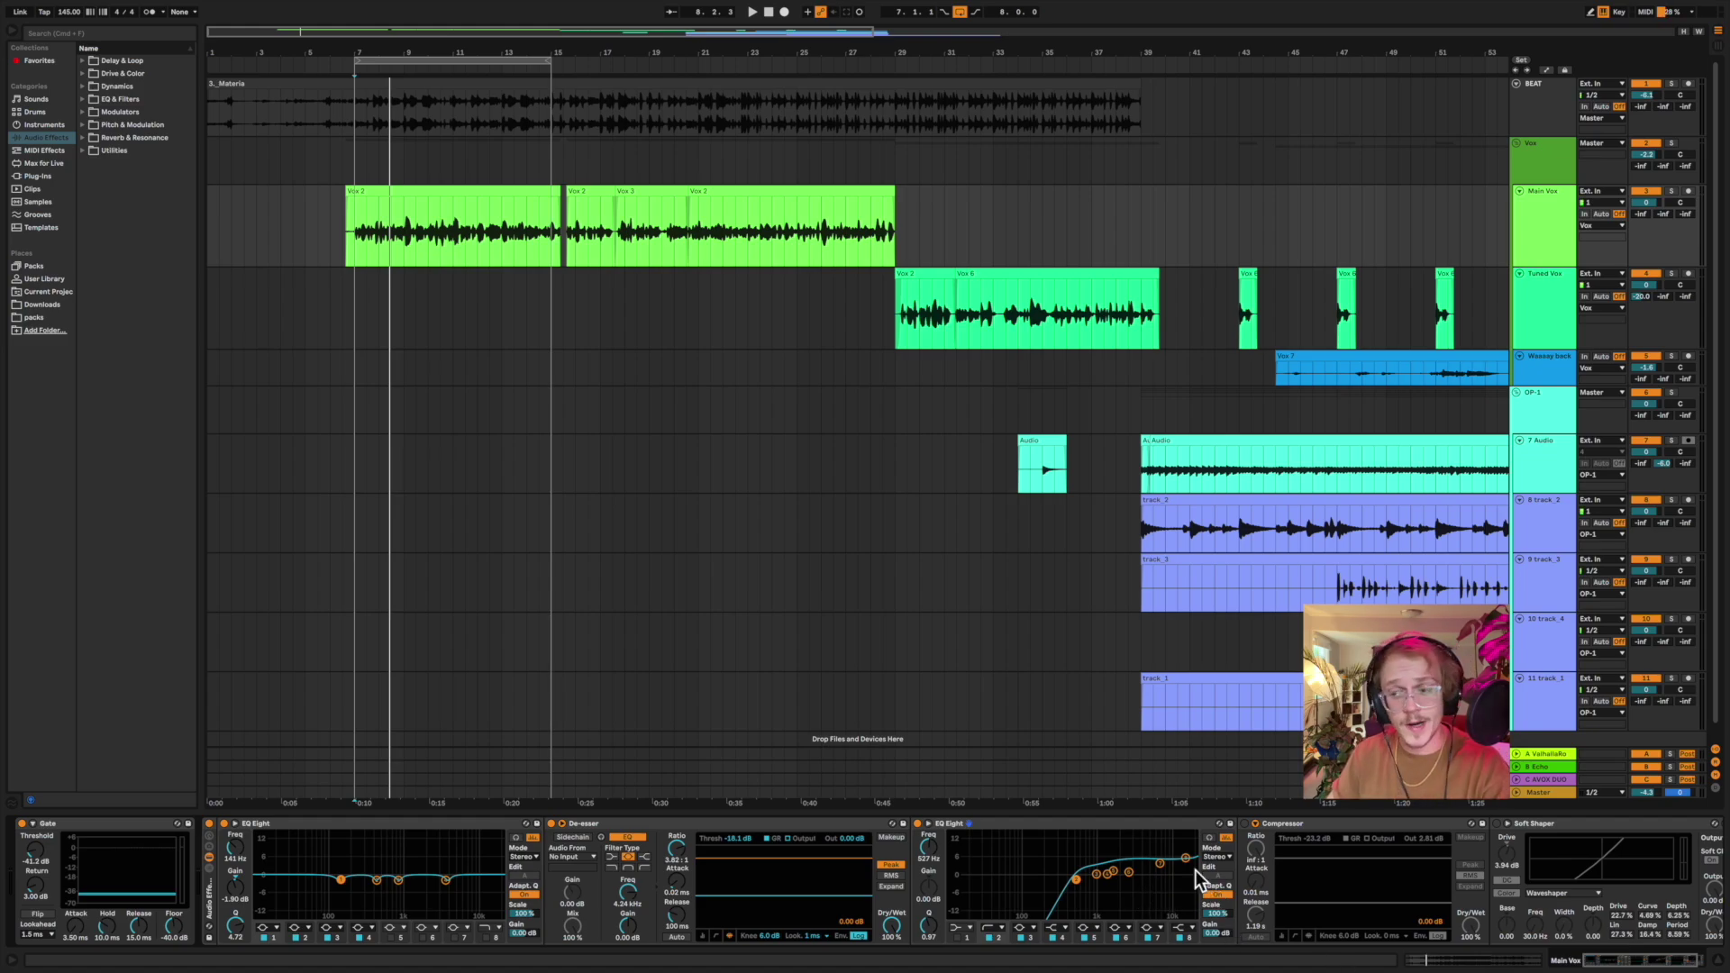
- Play the vocal loop with the Compressor bypassed, and play it again with the Compressor enabled
left_click(1256, 826)
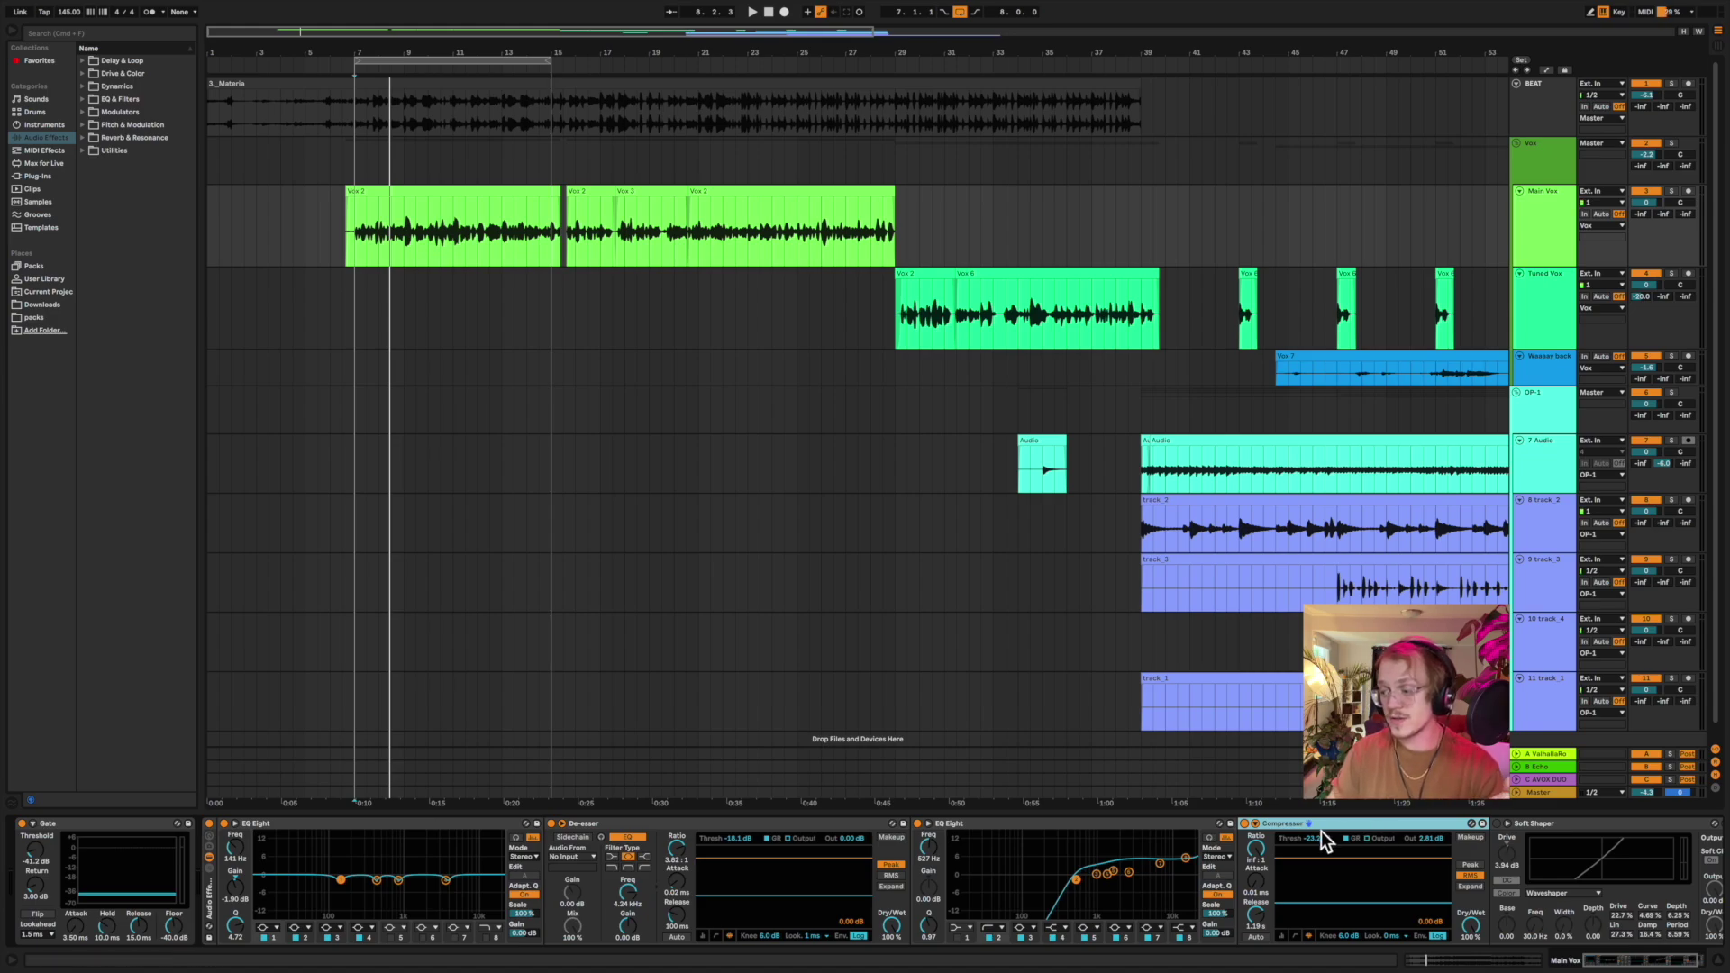
left_click(1245, 824)
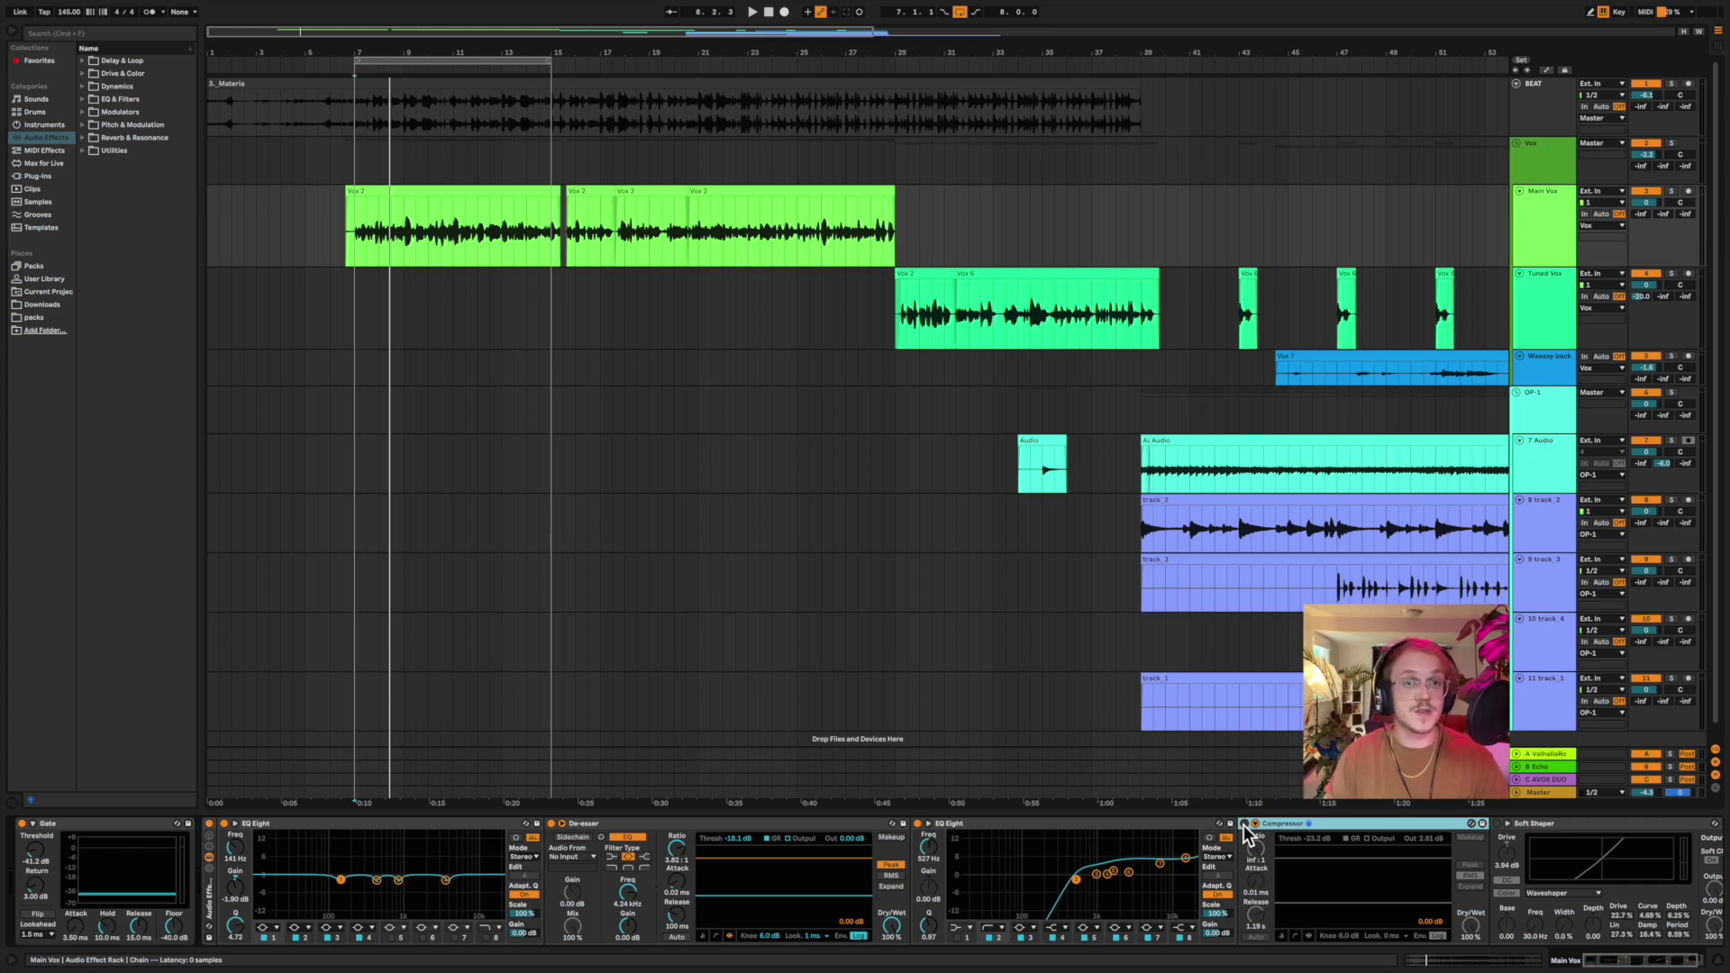
key("space")
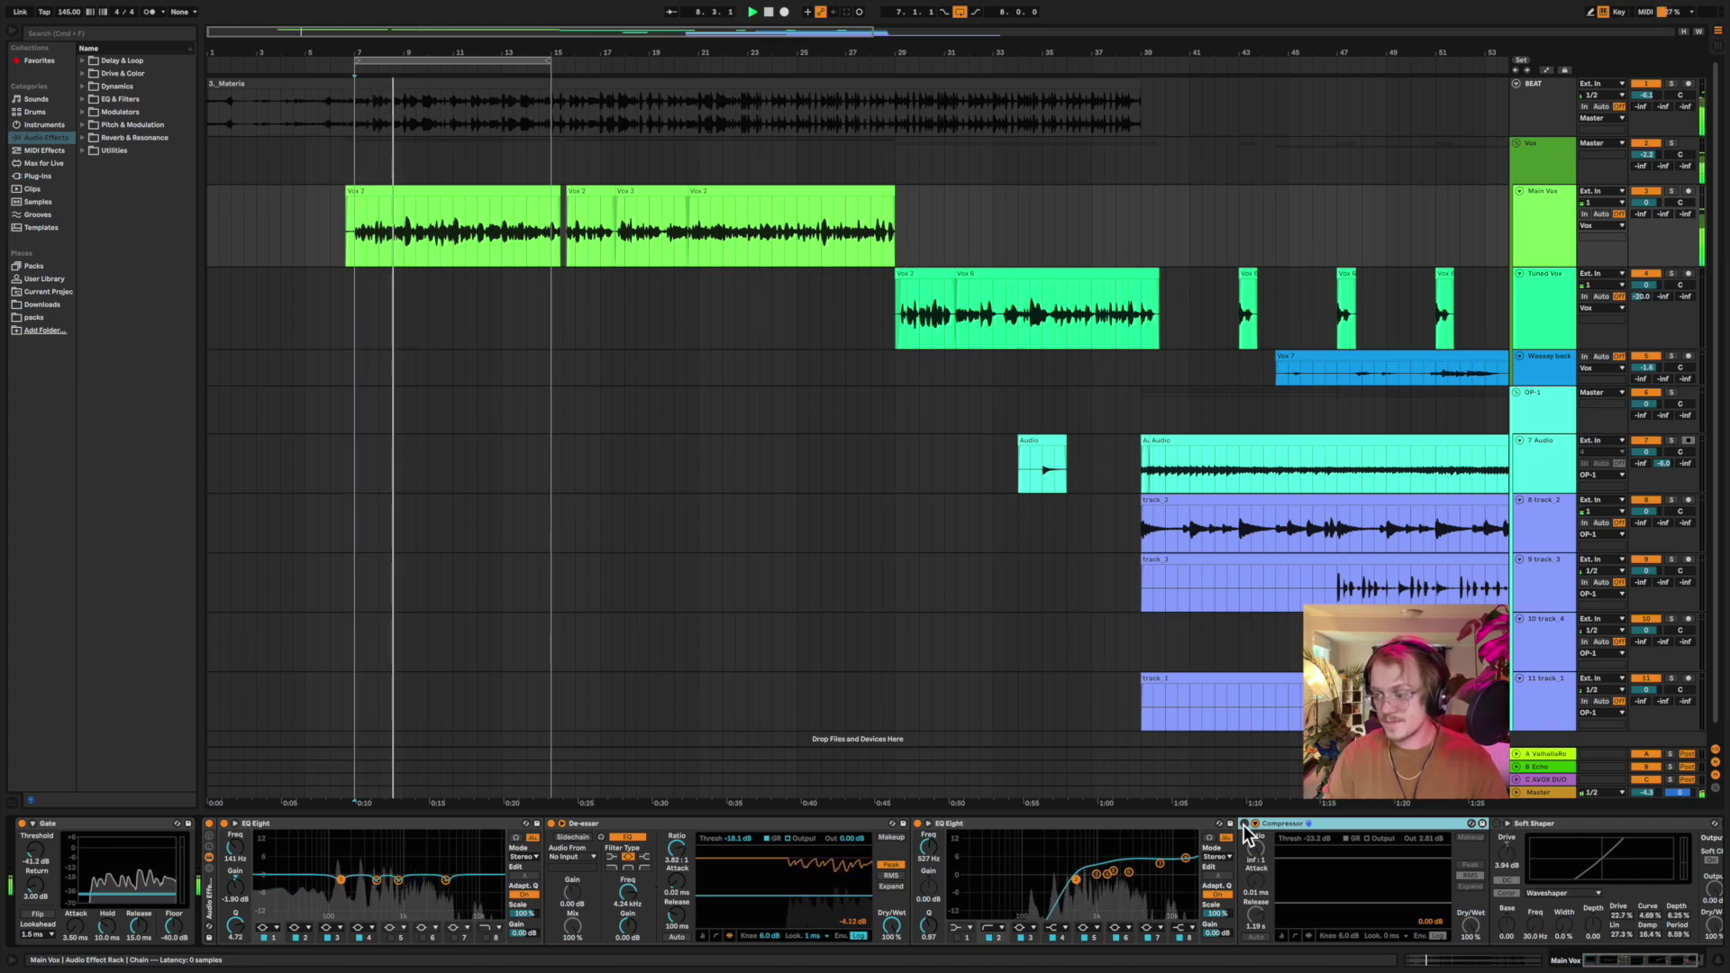
key("space")
left_click(1244, 824)
key("space")
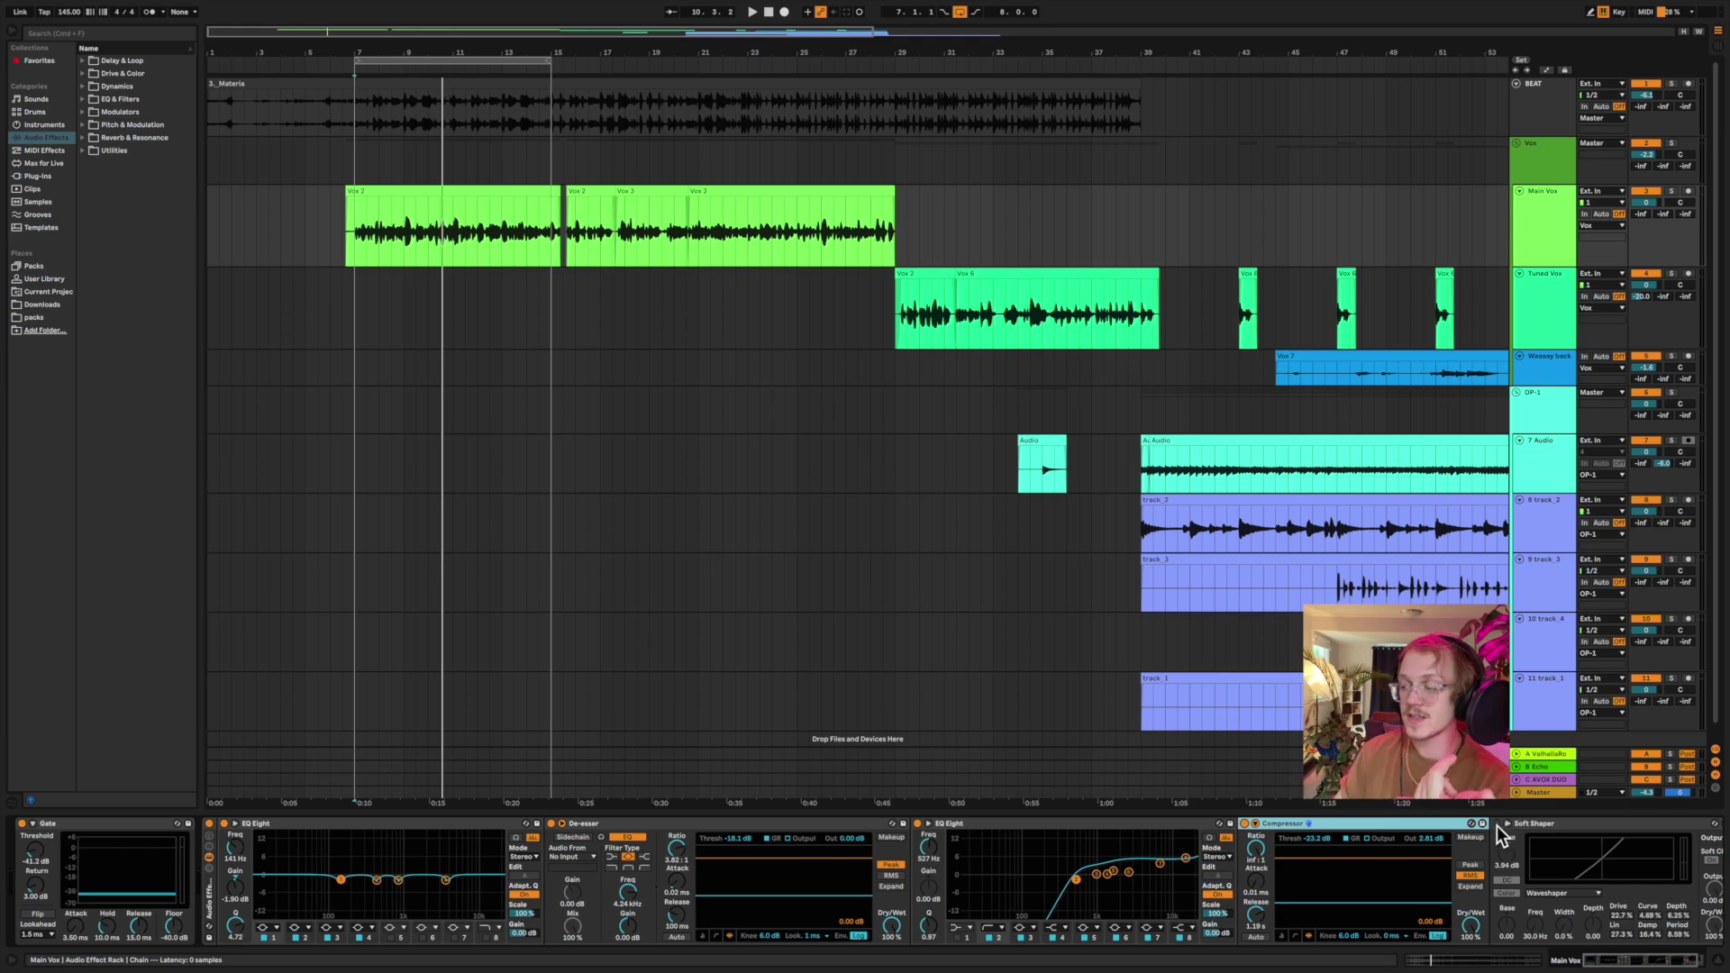
- Select the Soft Shaper device and list the Saturator presets among the Drive & Color audio effects
left_click(1582, 829)
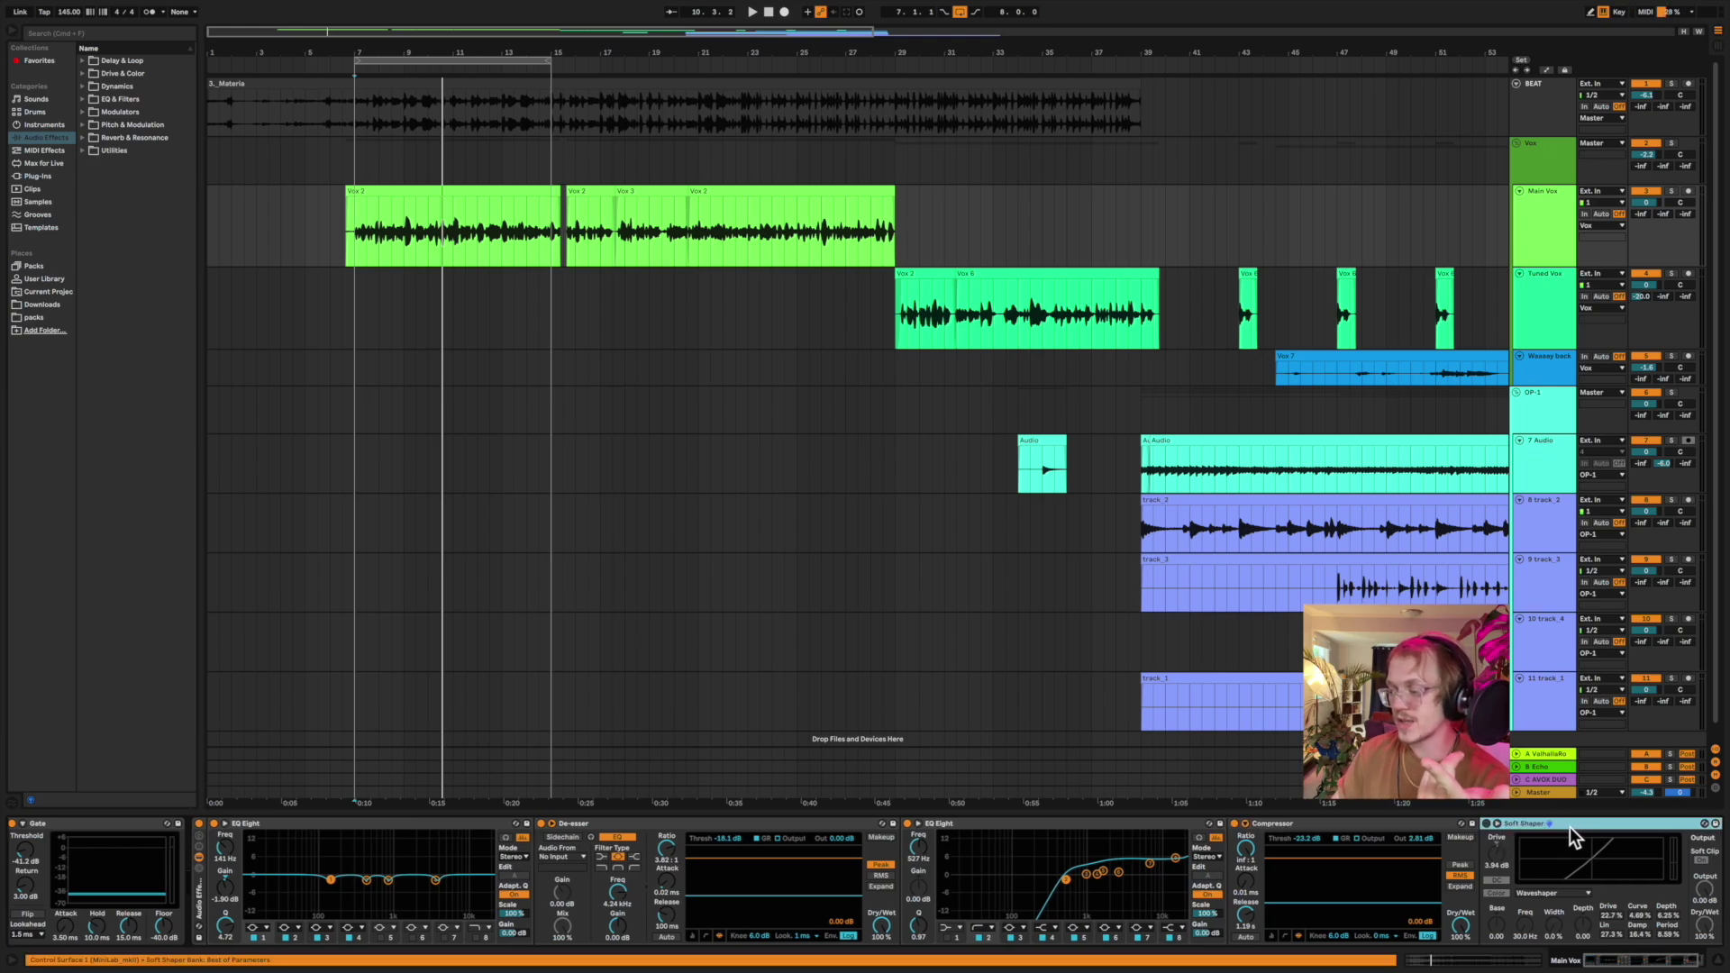
scroll(1570, 827, "right", 3)
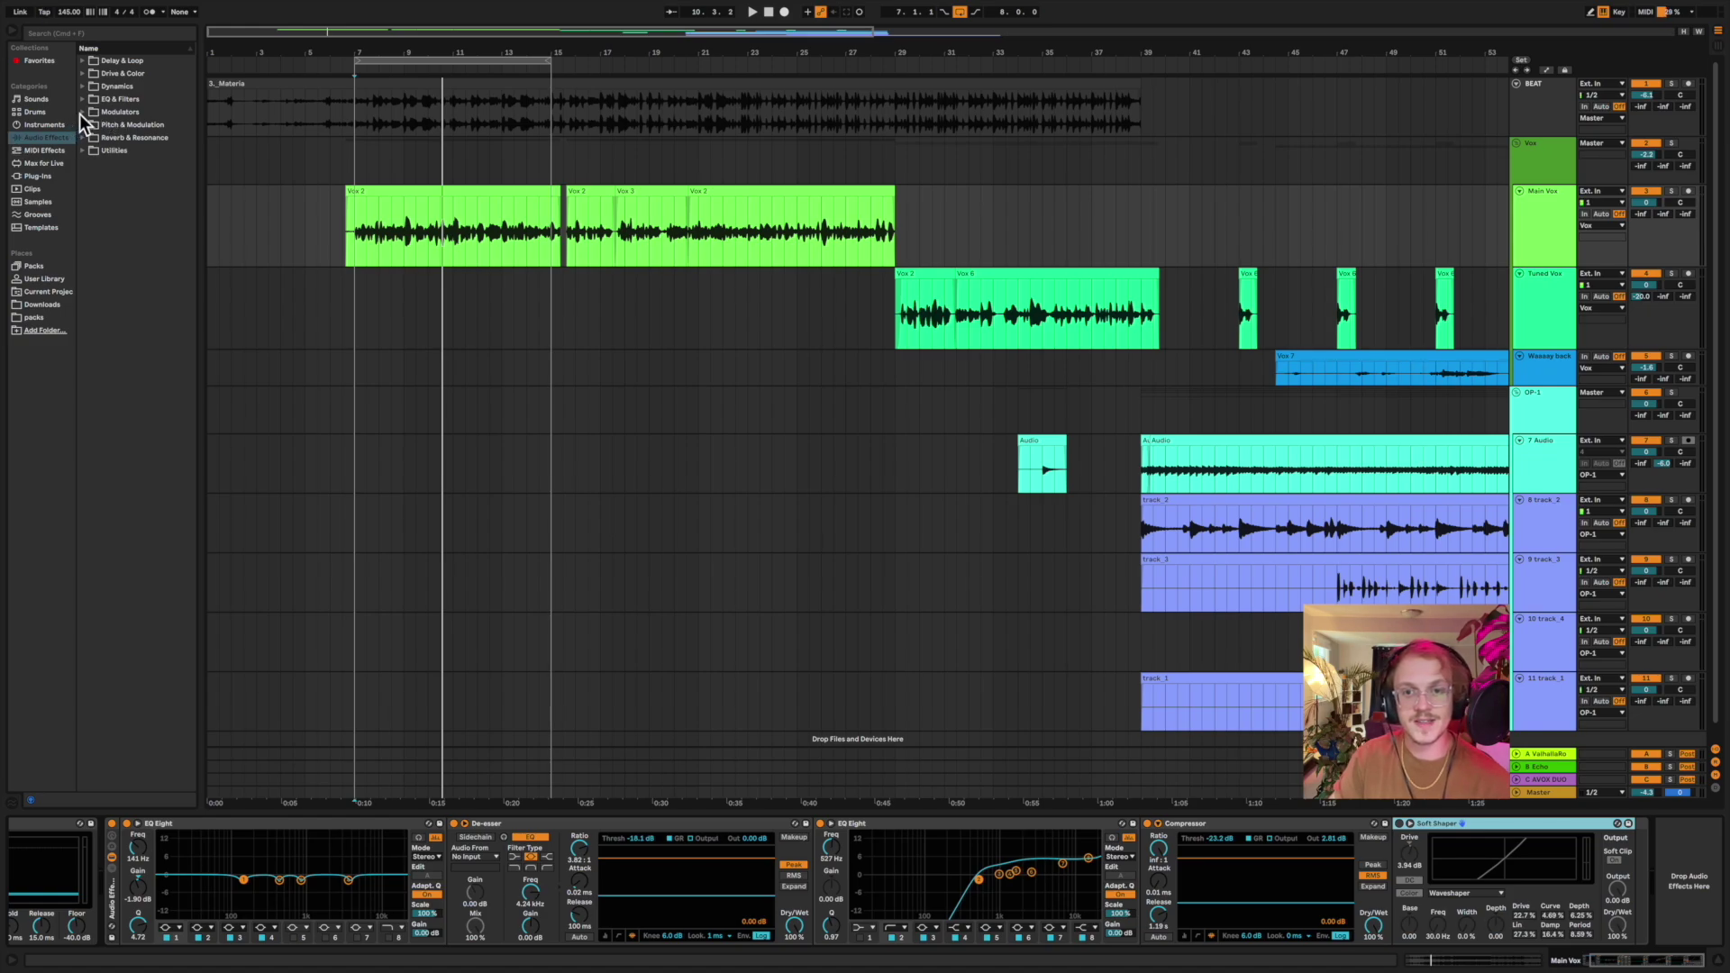
left_click(84, 76)
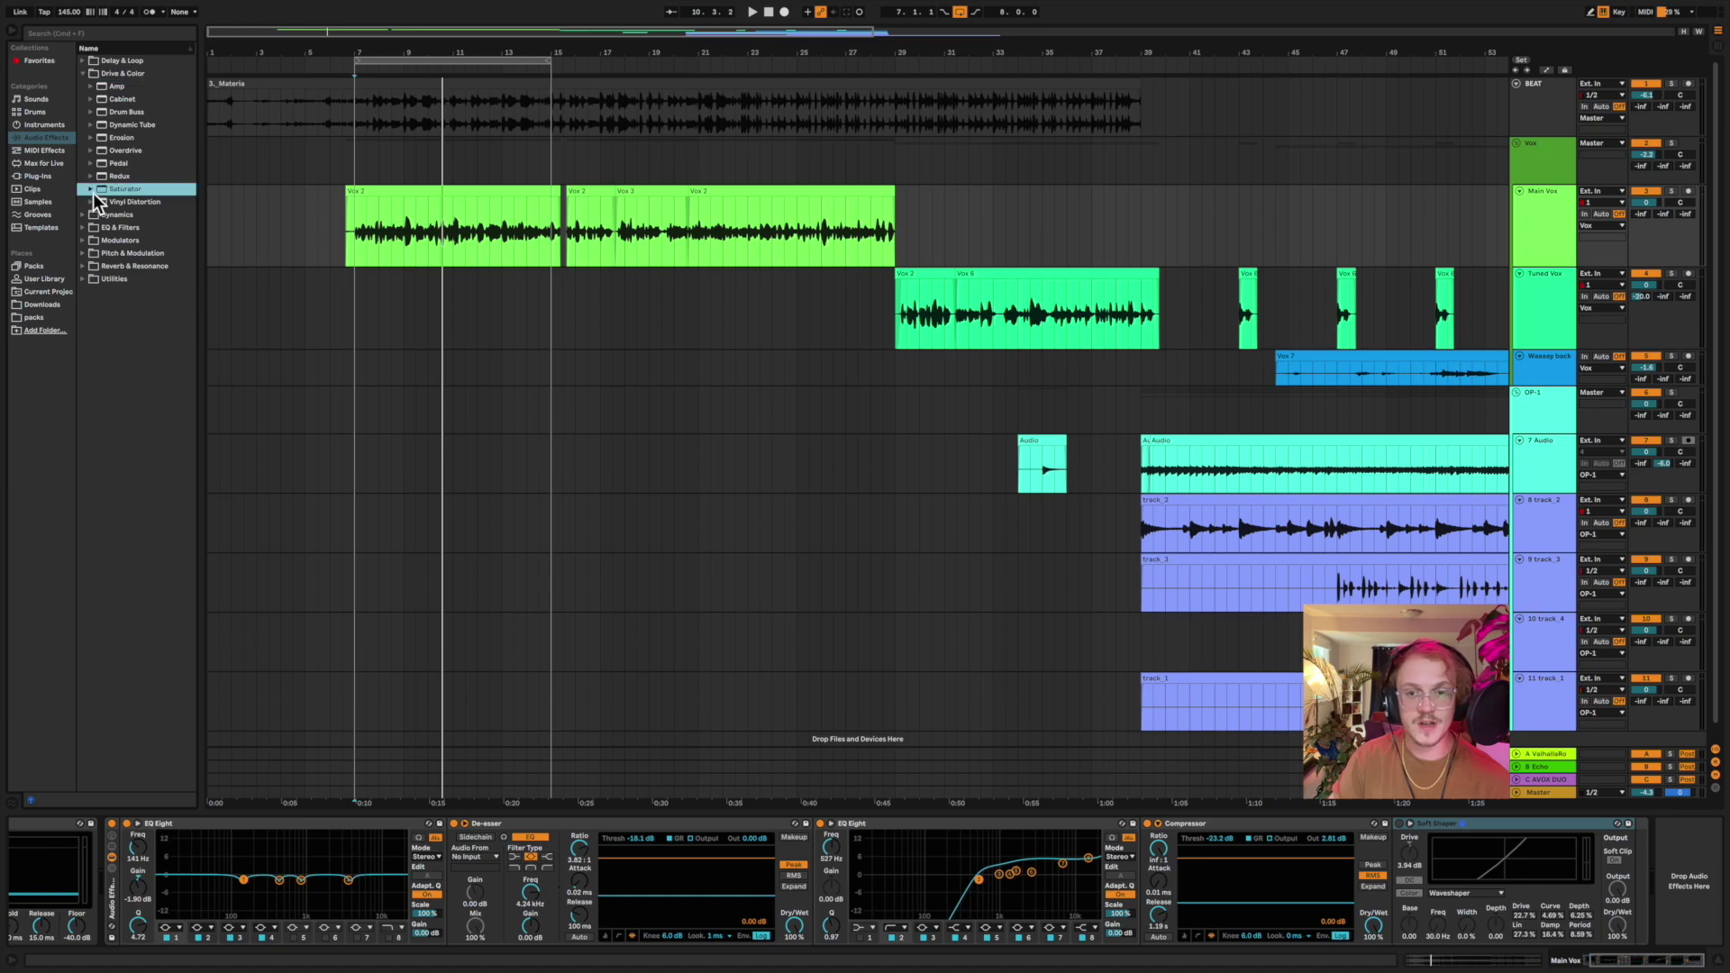
left_click(91, 189)
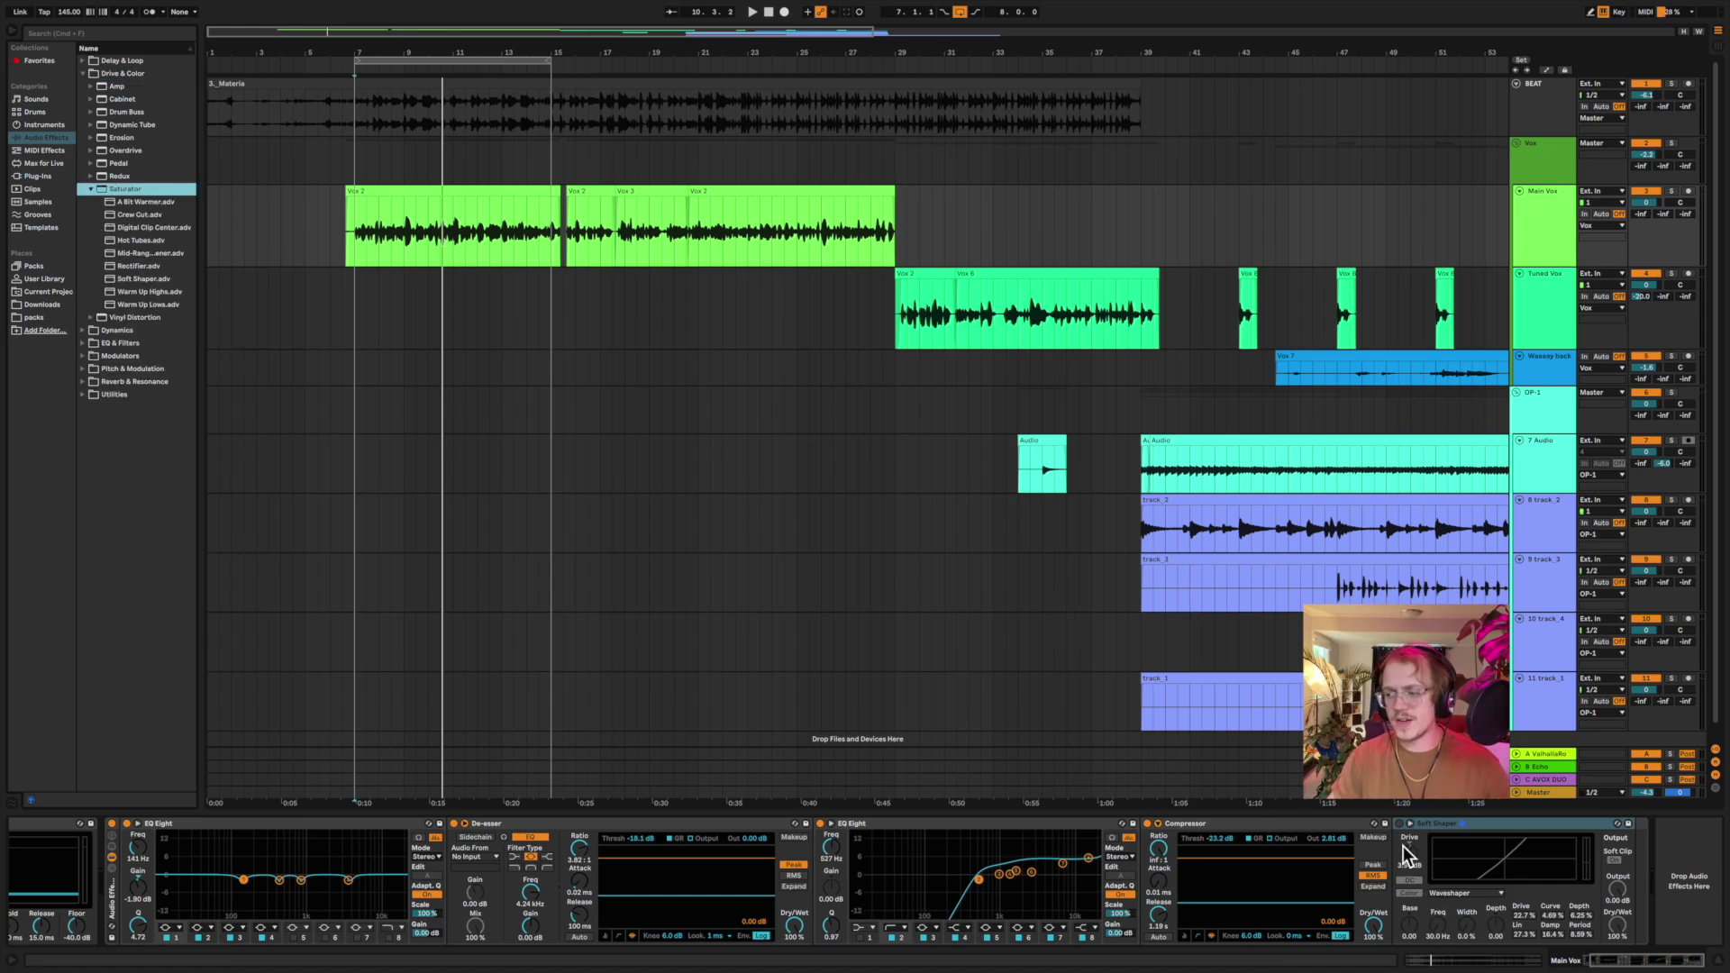
- Play the vocal loop with Soft Shaper bypassed, and play it again with Soft Shaper enabled
key("space")
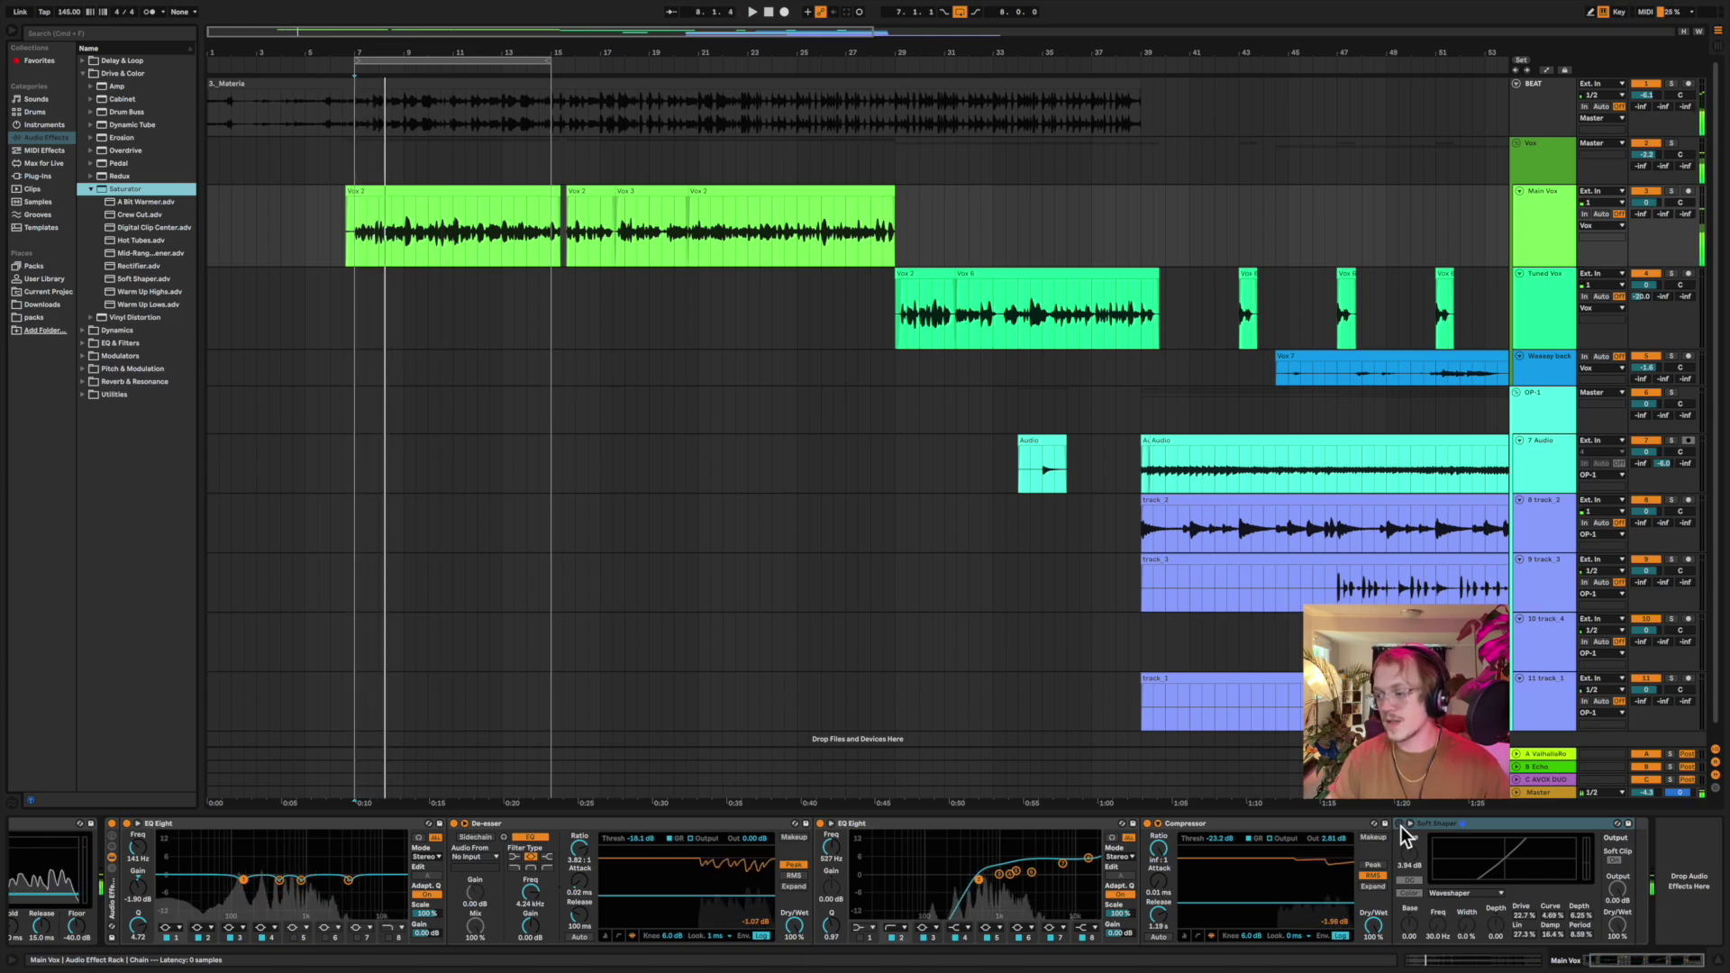
key("space")
left_click(1401, 826)
key("space")
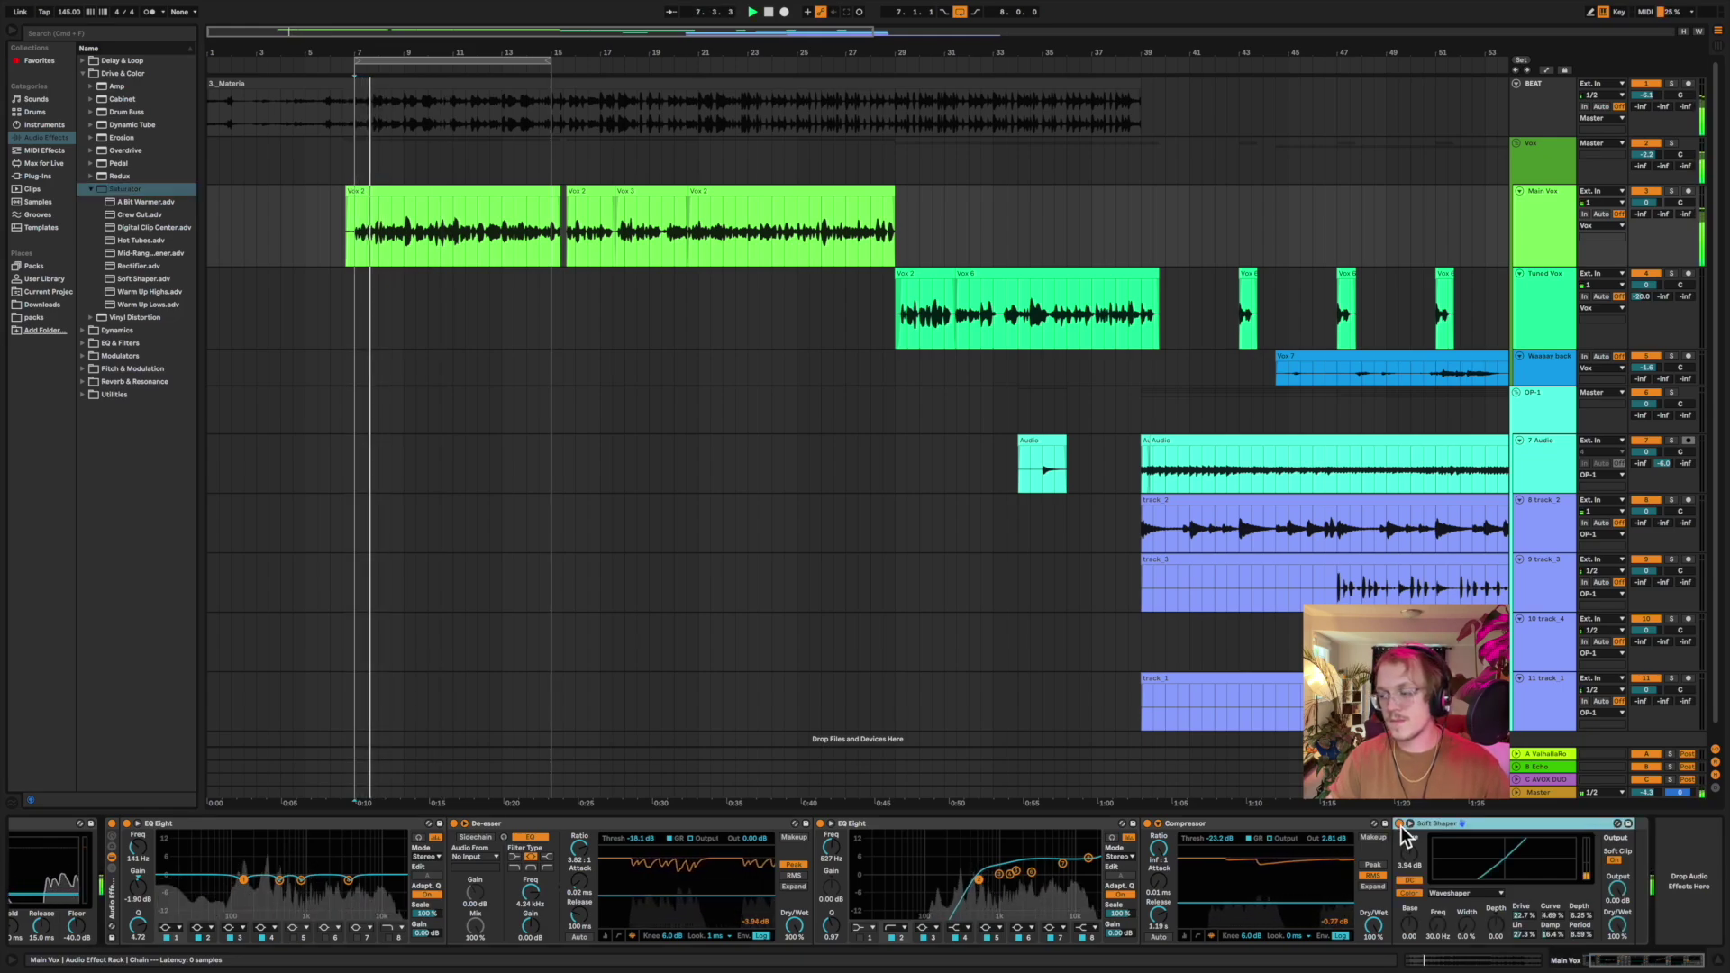
- Bypass Soft Shaper during playback and switch it back on to compare the vocal by ear
left_click(1400, 826)
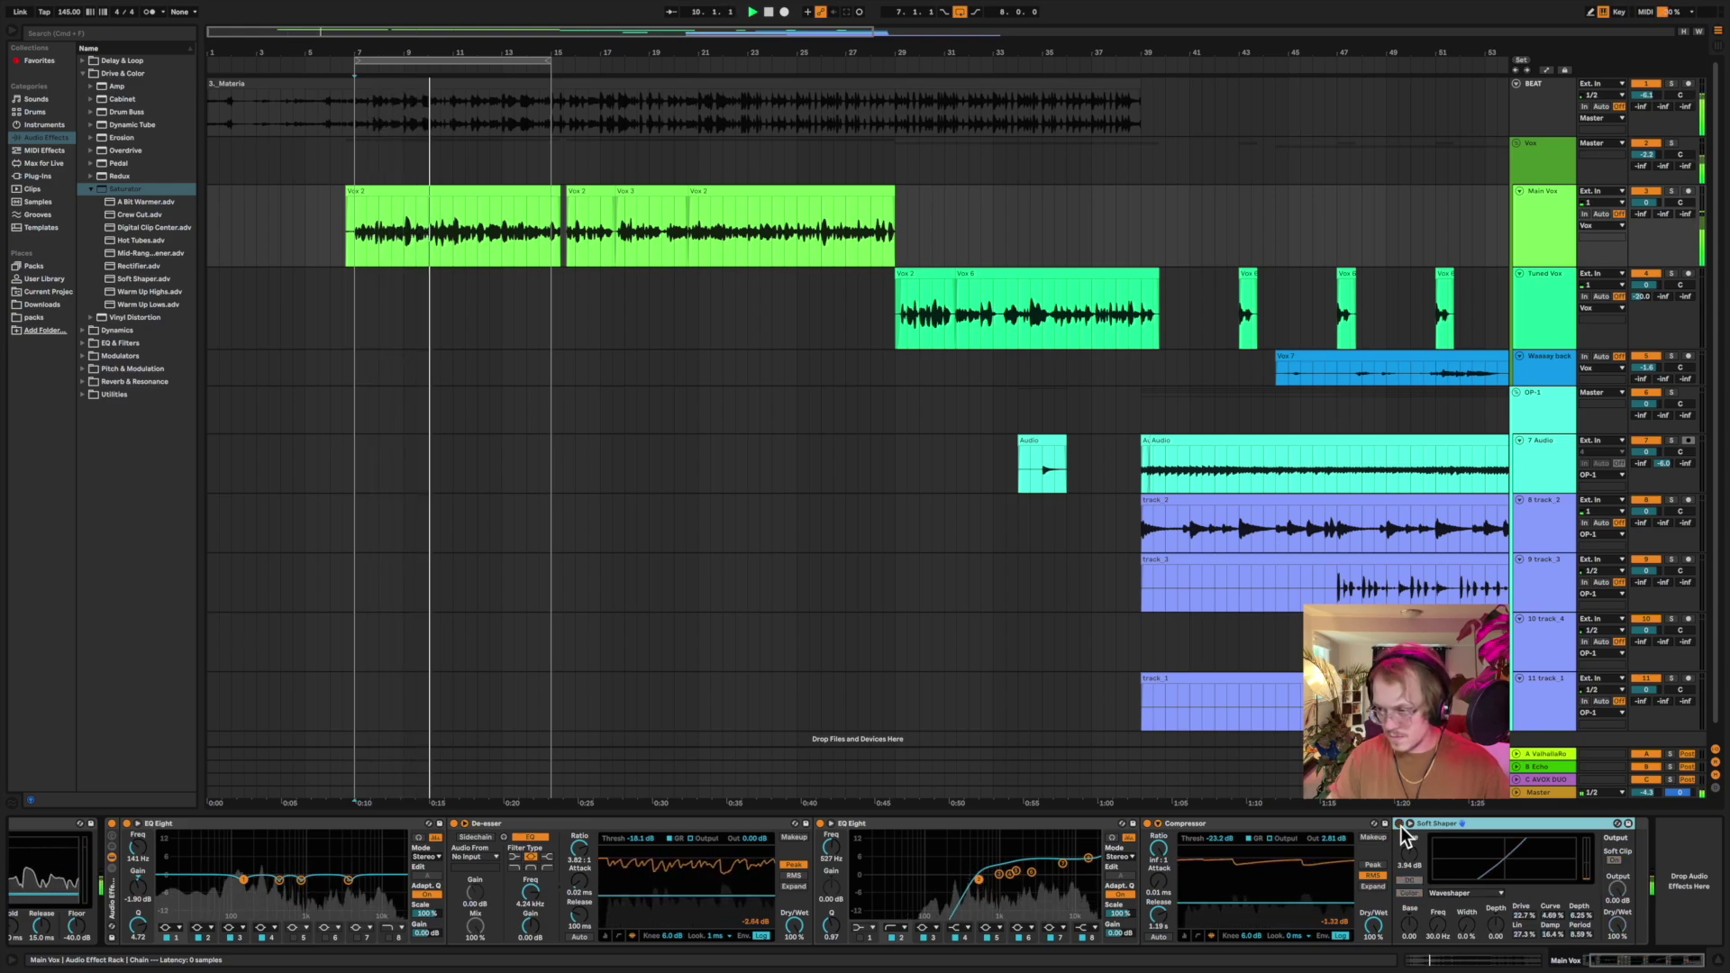
left_click(1400, 826)
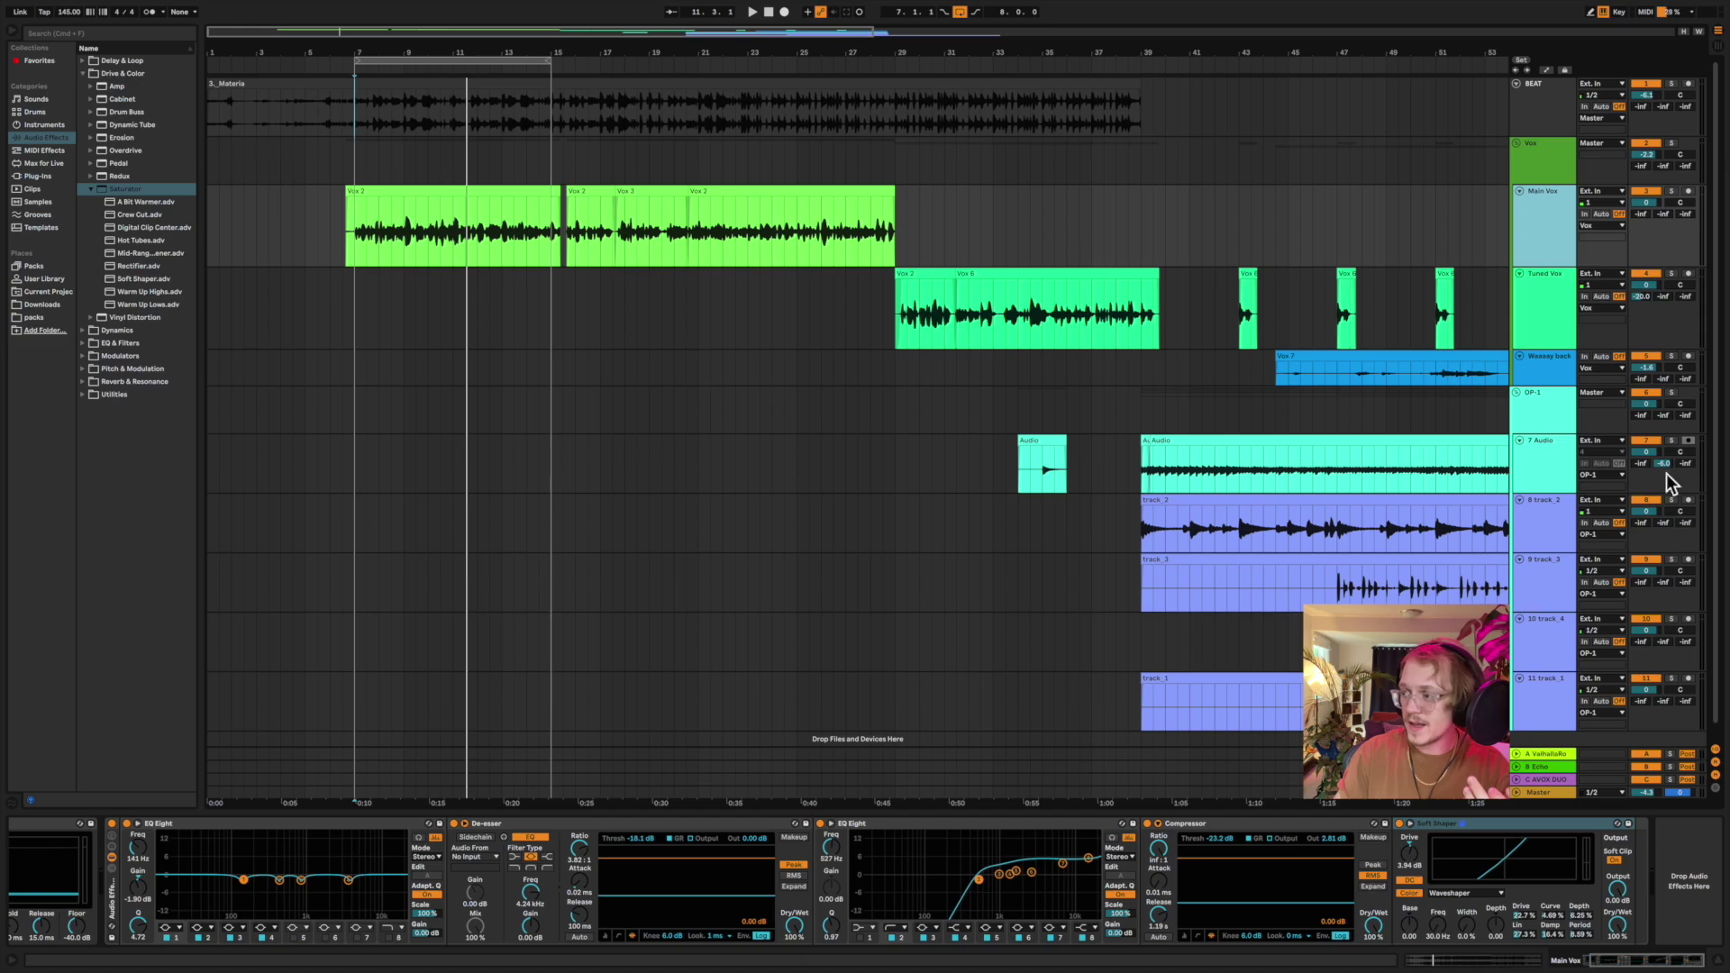
- Set the Main Vox send to the ValhallaRoom return at -21.2 dB and open that return's ValhallaRoom plug-in window
left_click(1640, 216)
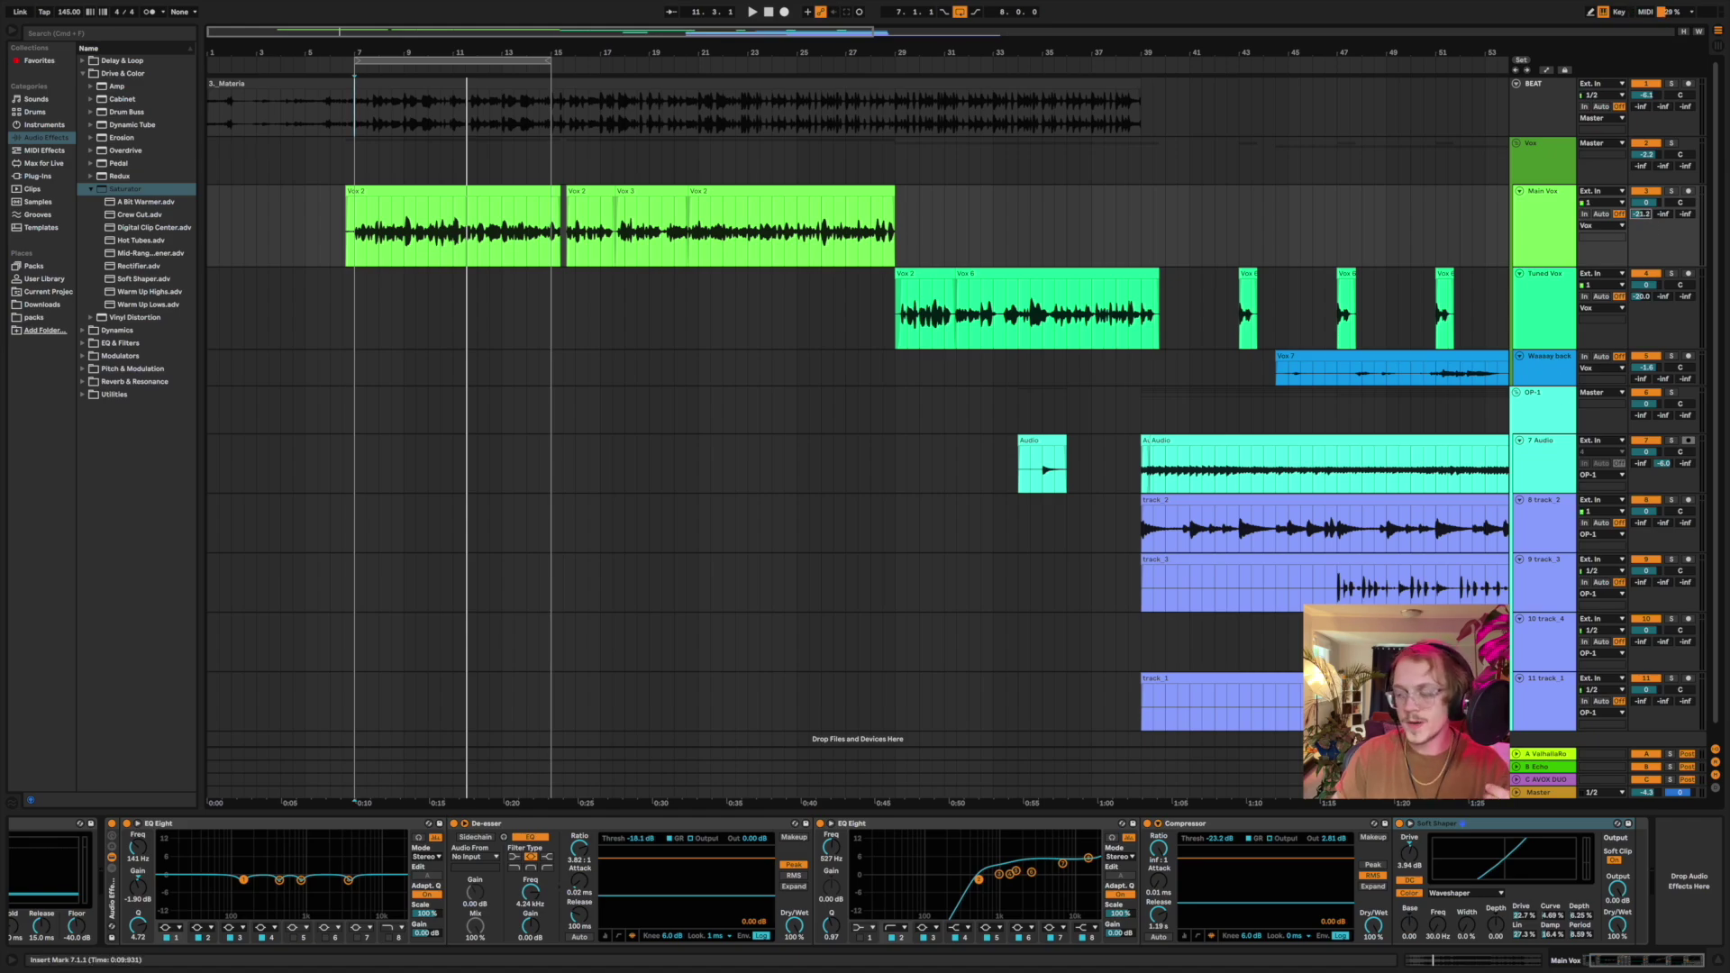
left_click(1535, 755)
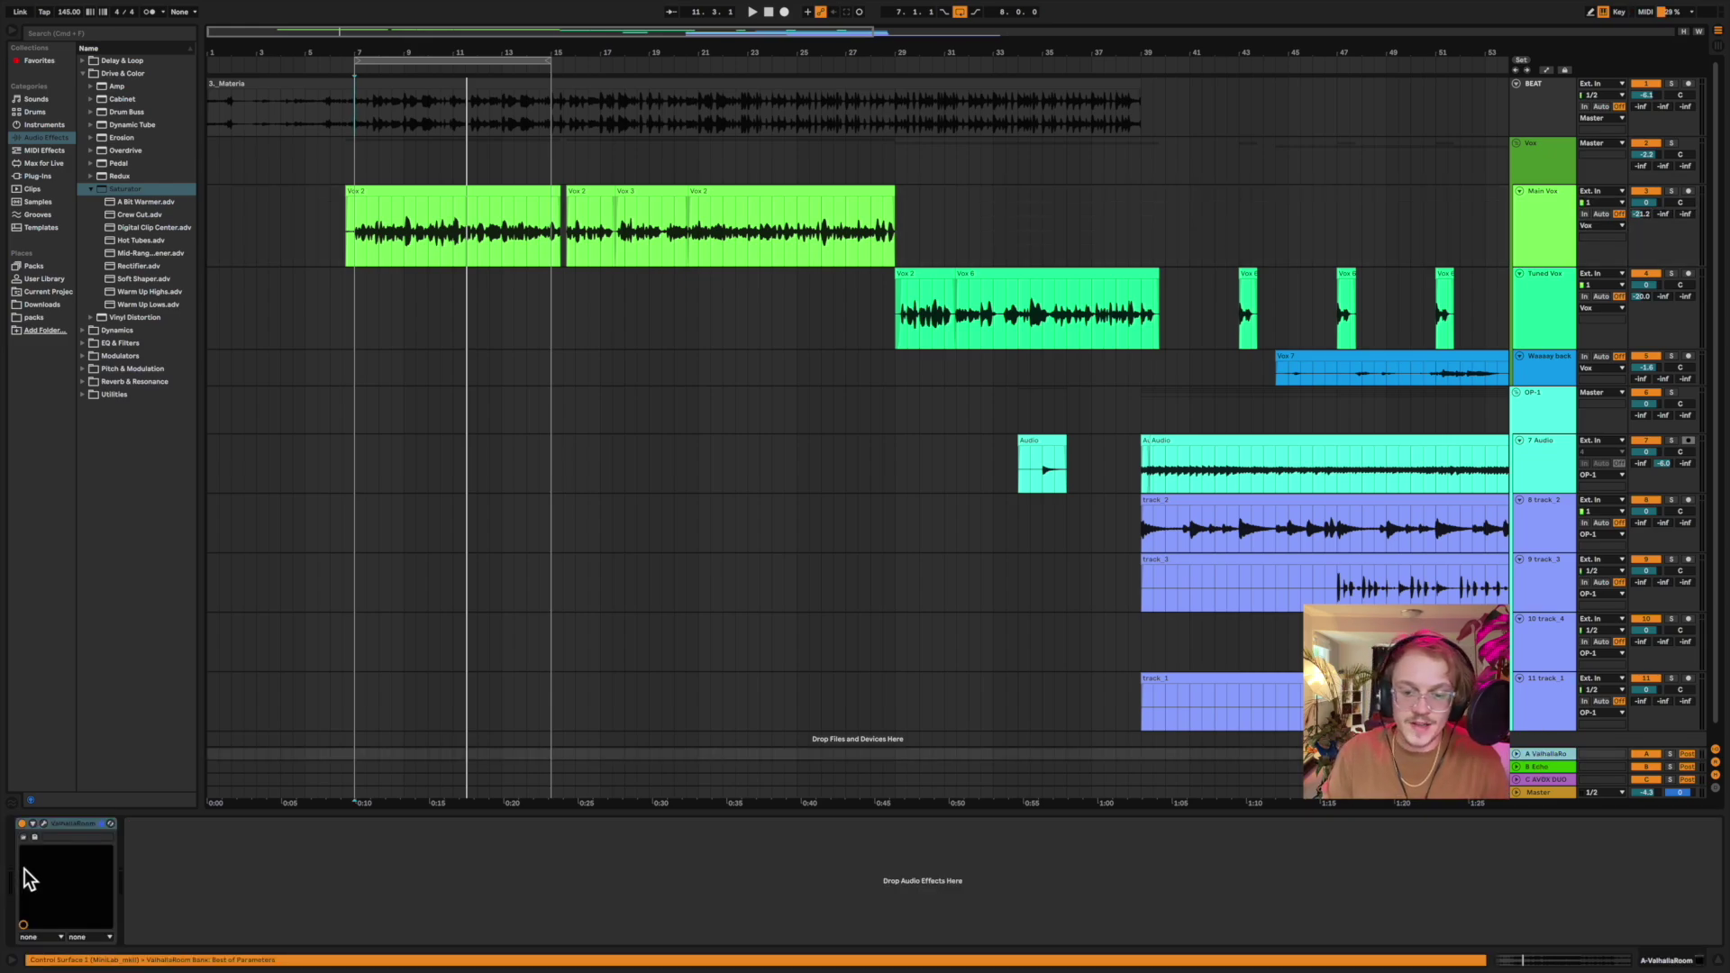
left_click(43, 824)
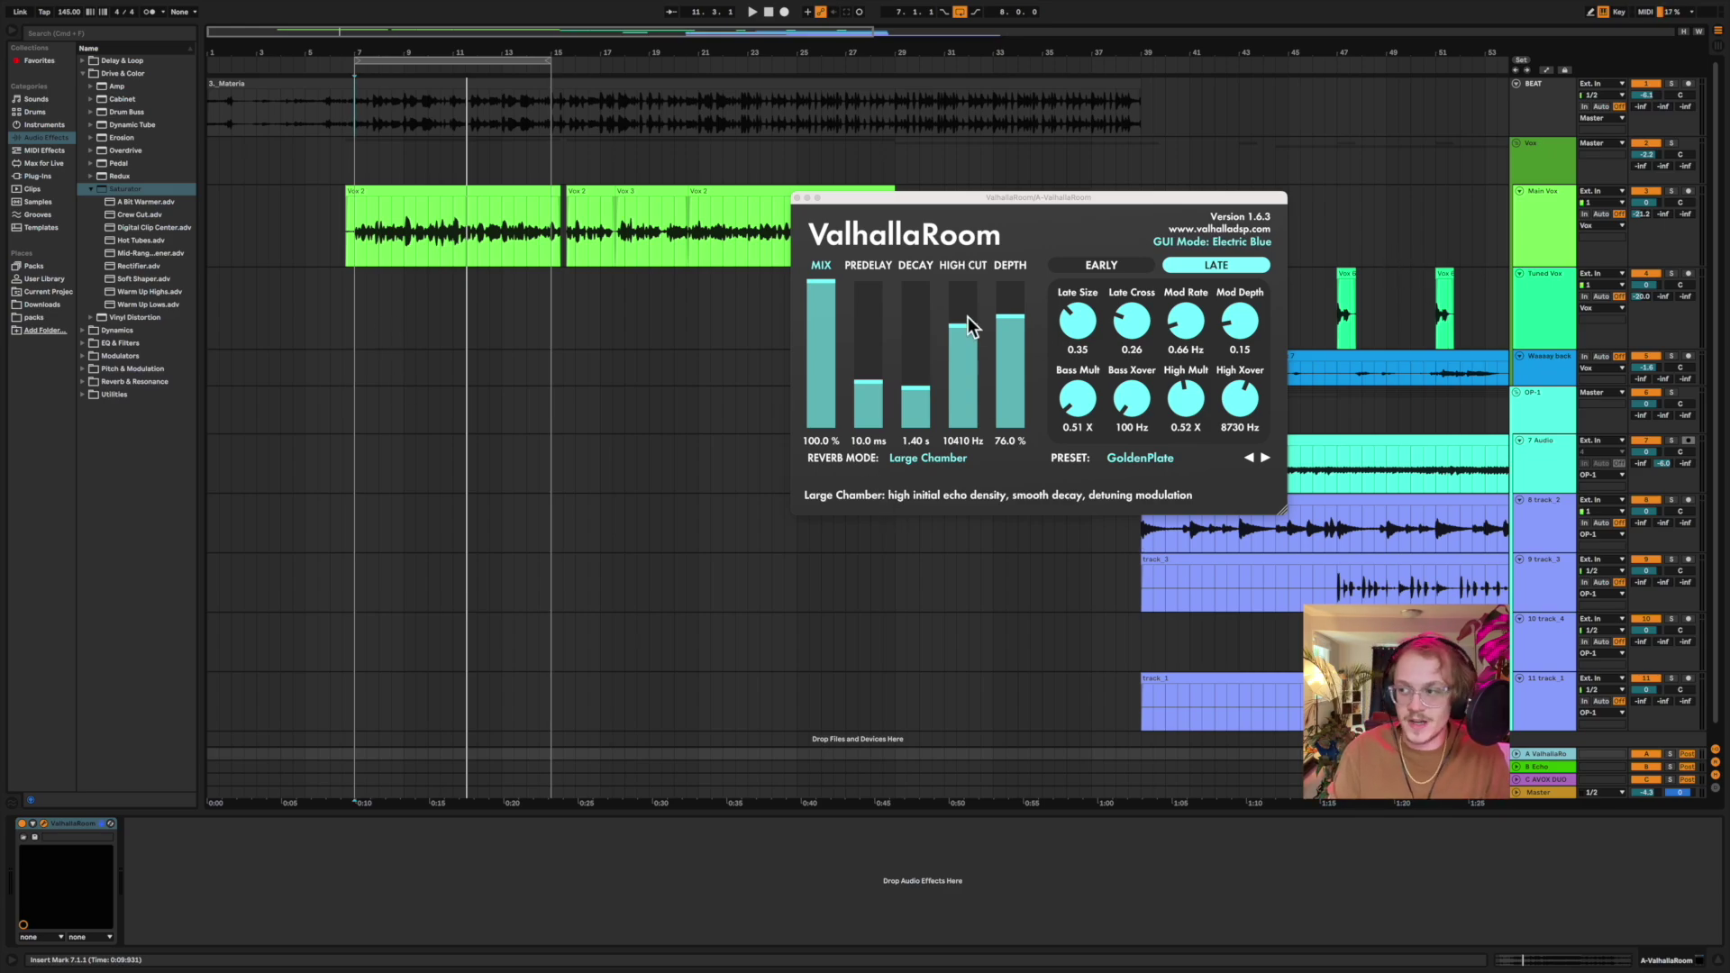
- Play the Main Vox loop with the ValhallaRoom send active, and toggle the reverb's bypass to compare the sound
left_click(1554, 238)
key("space")
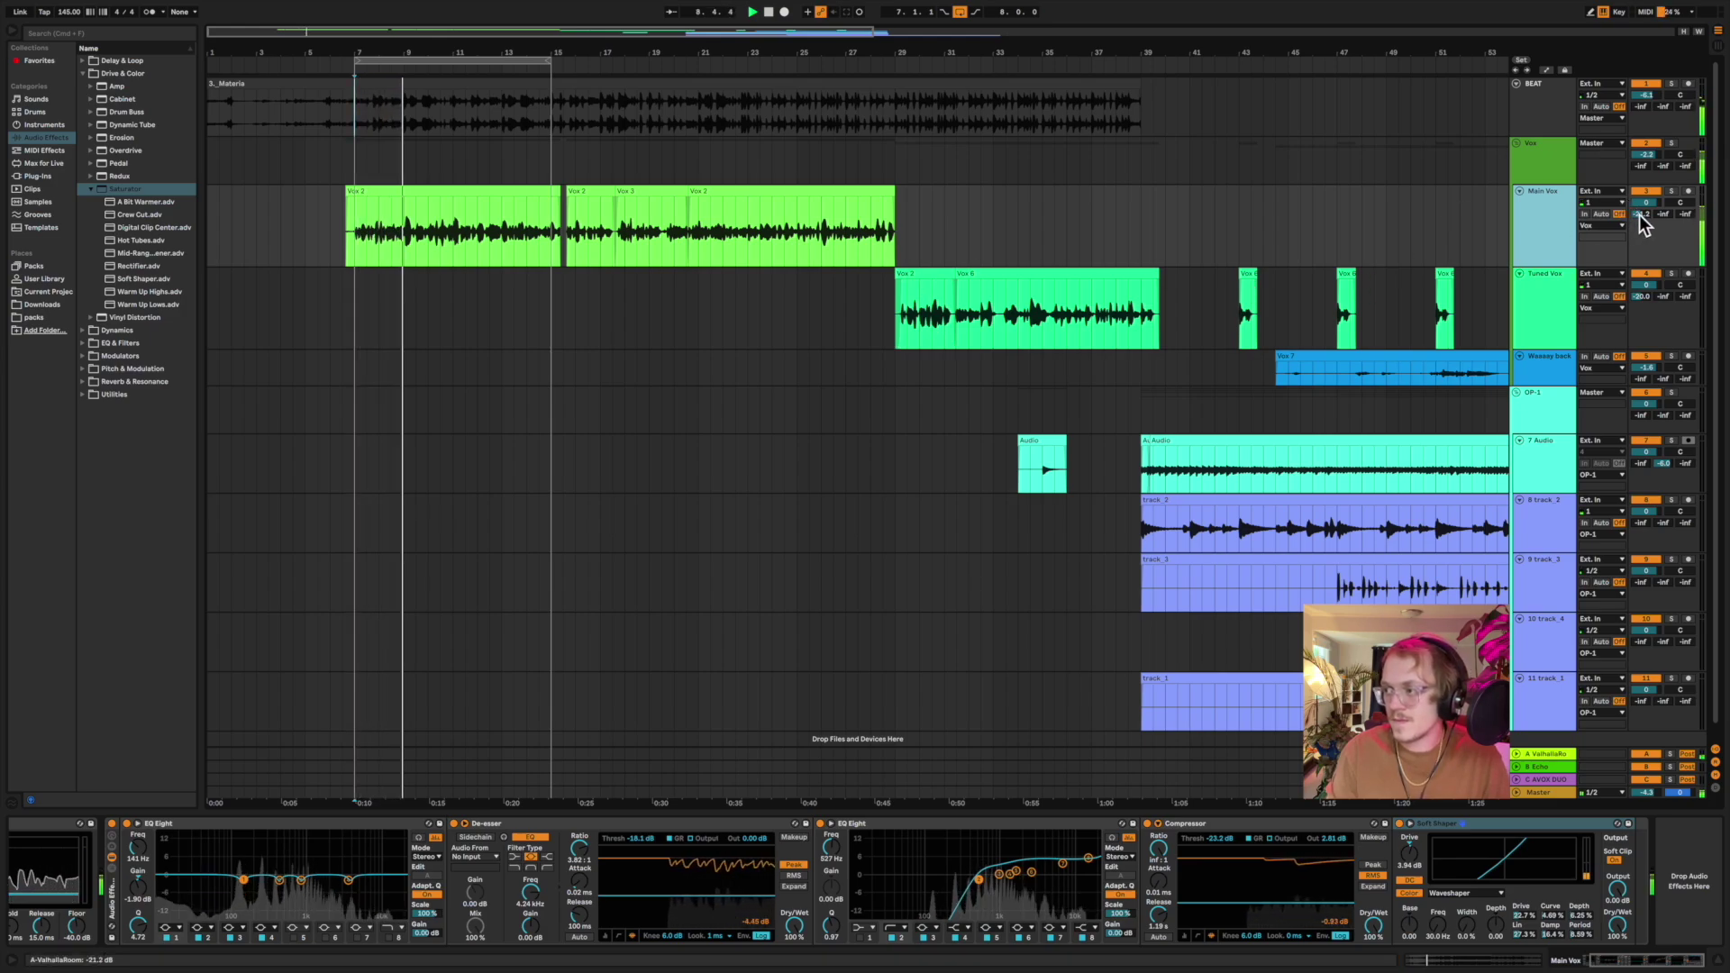
left_click(1536, 755)
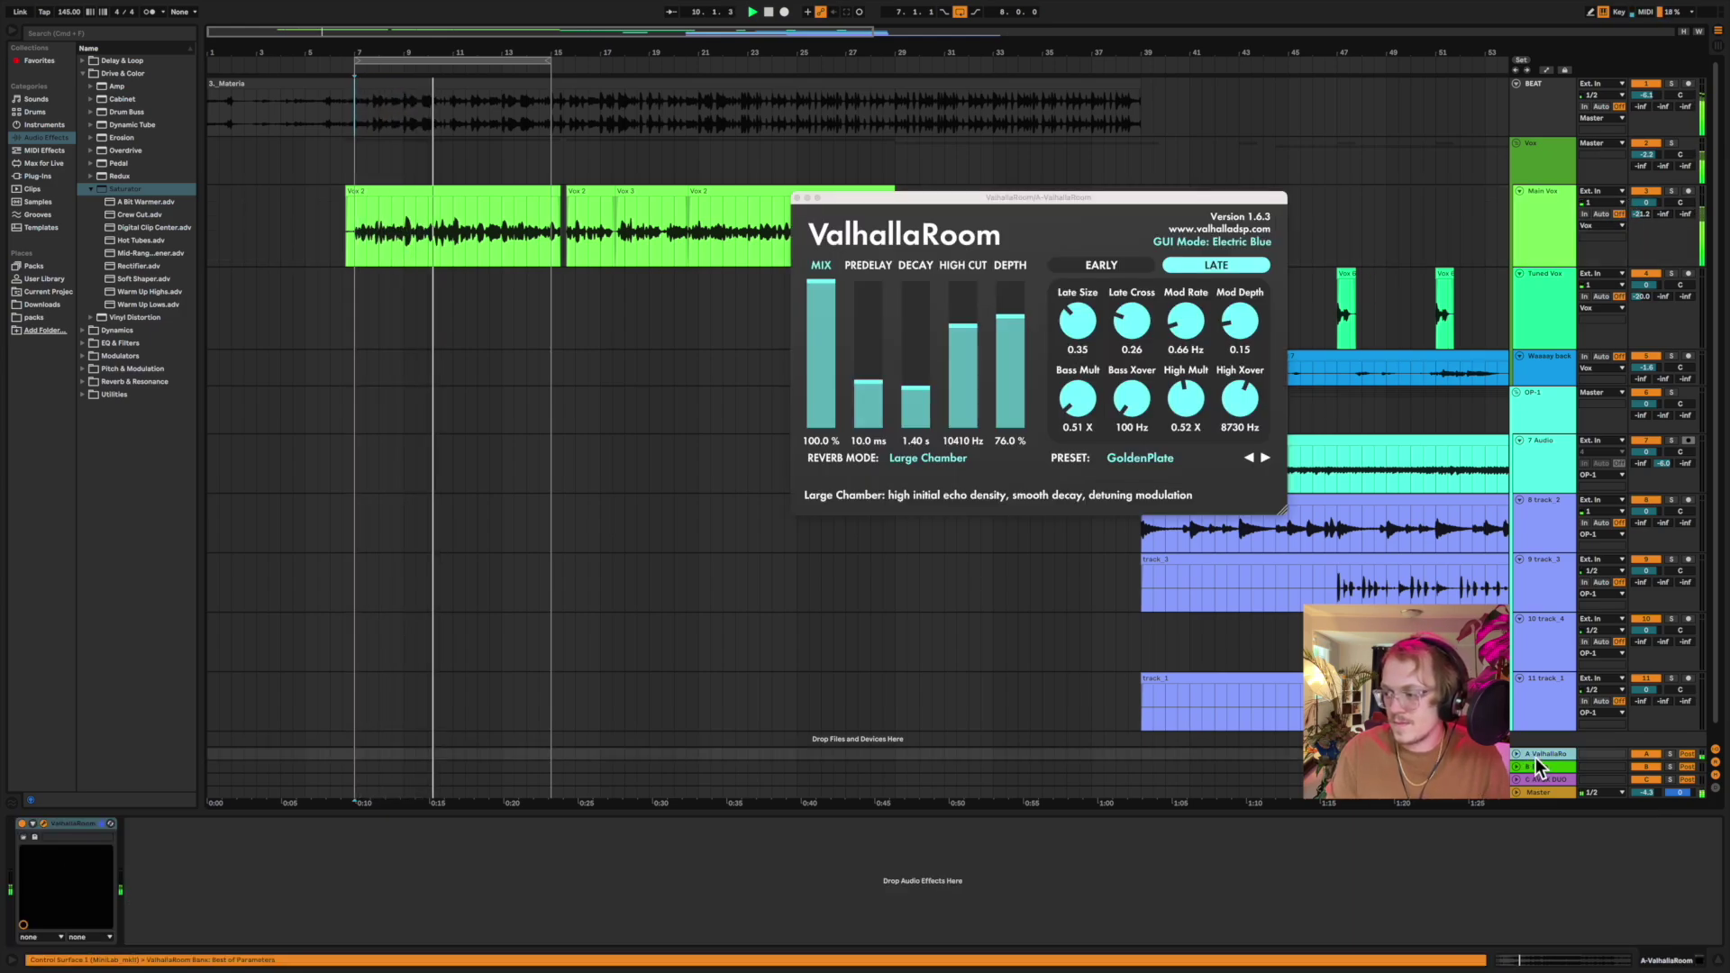
left_click(26, 824)
key("space")
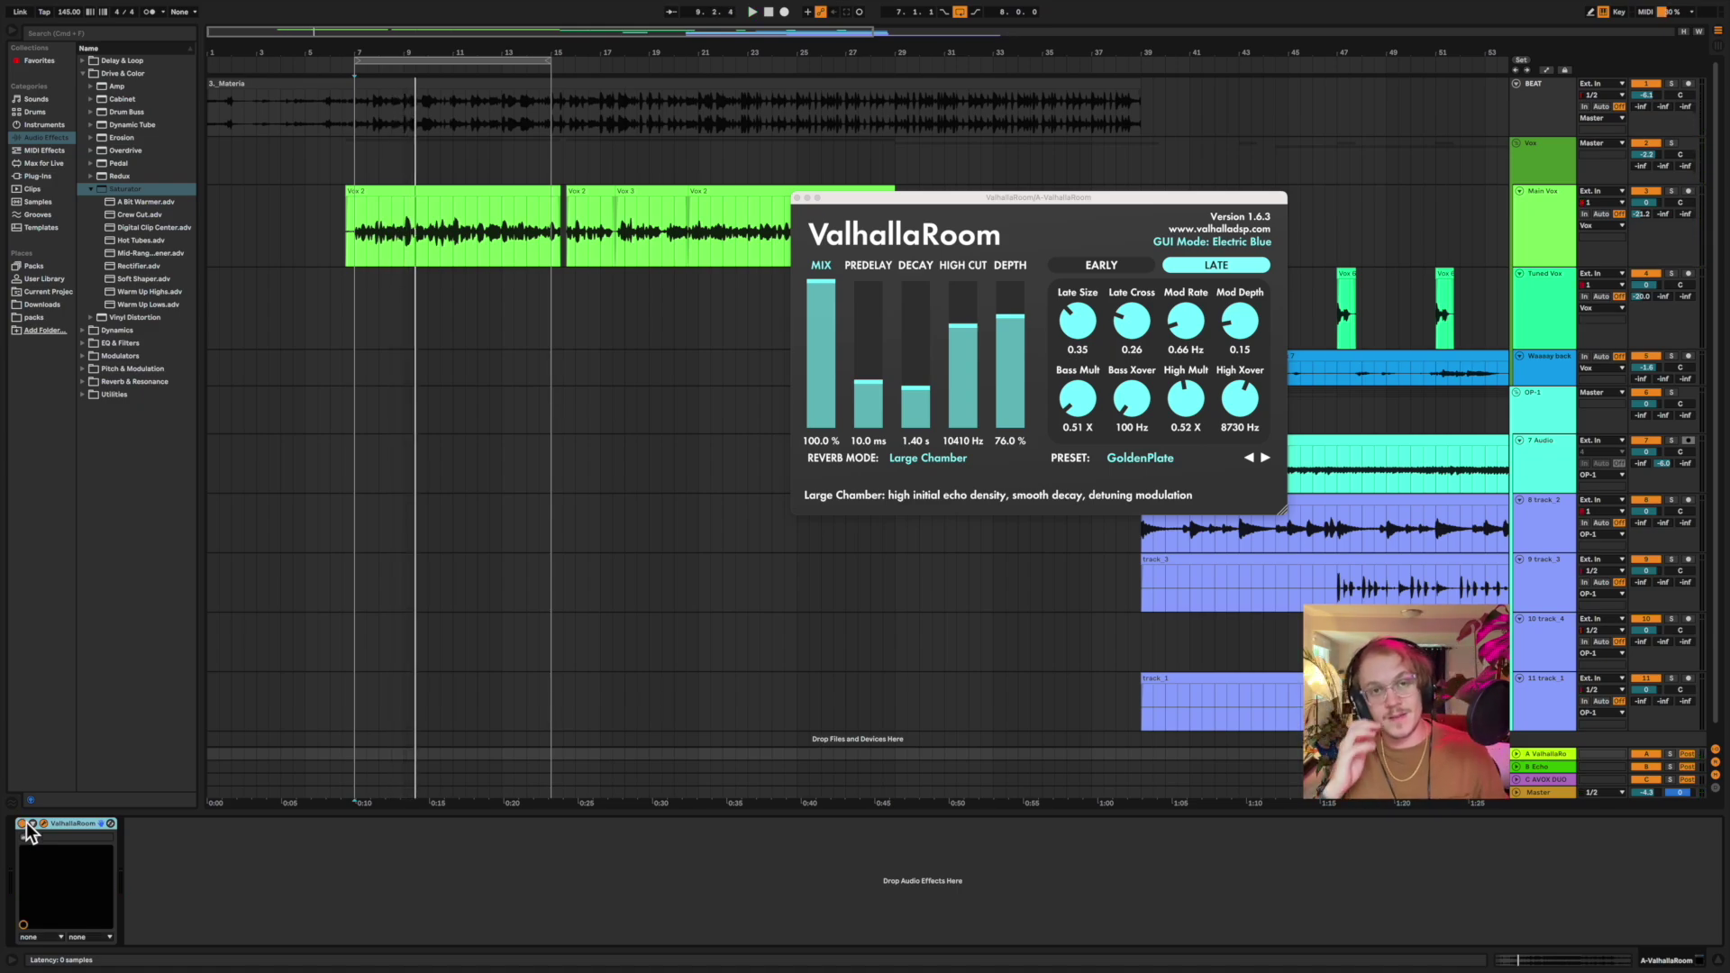
key("space")
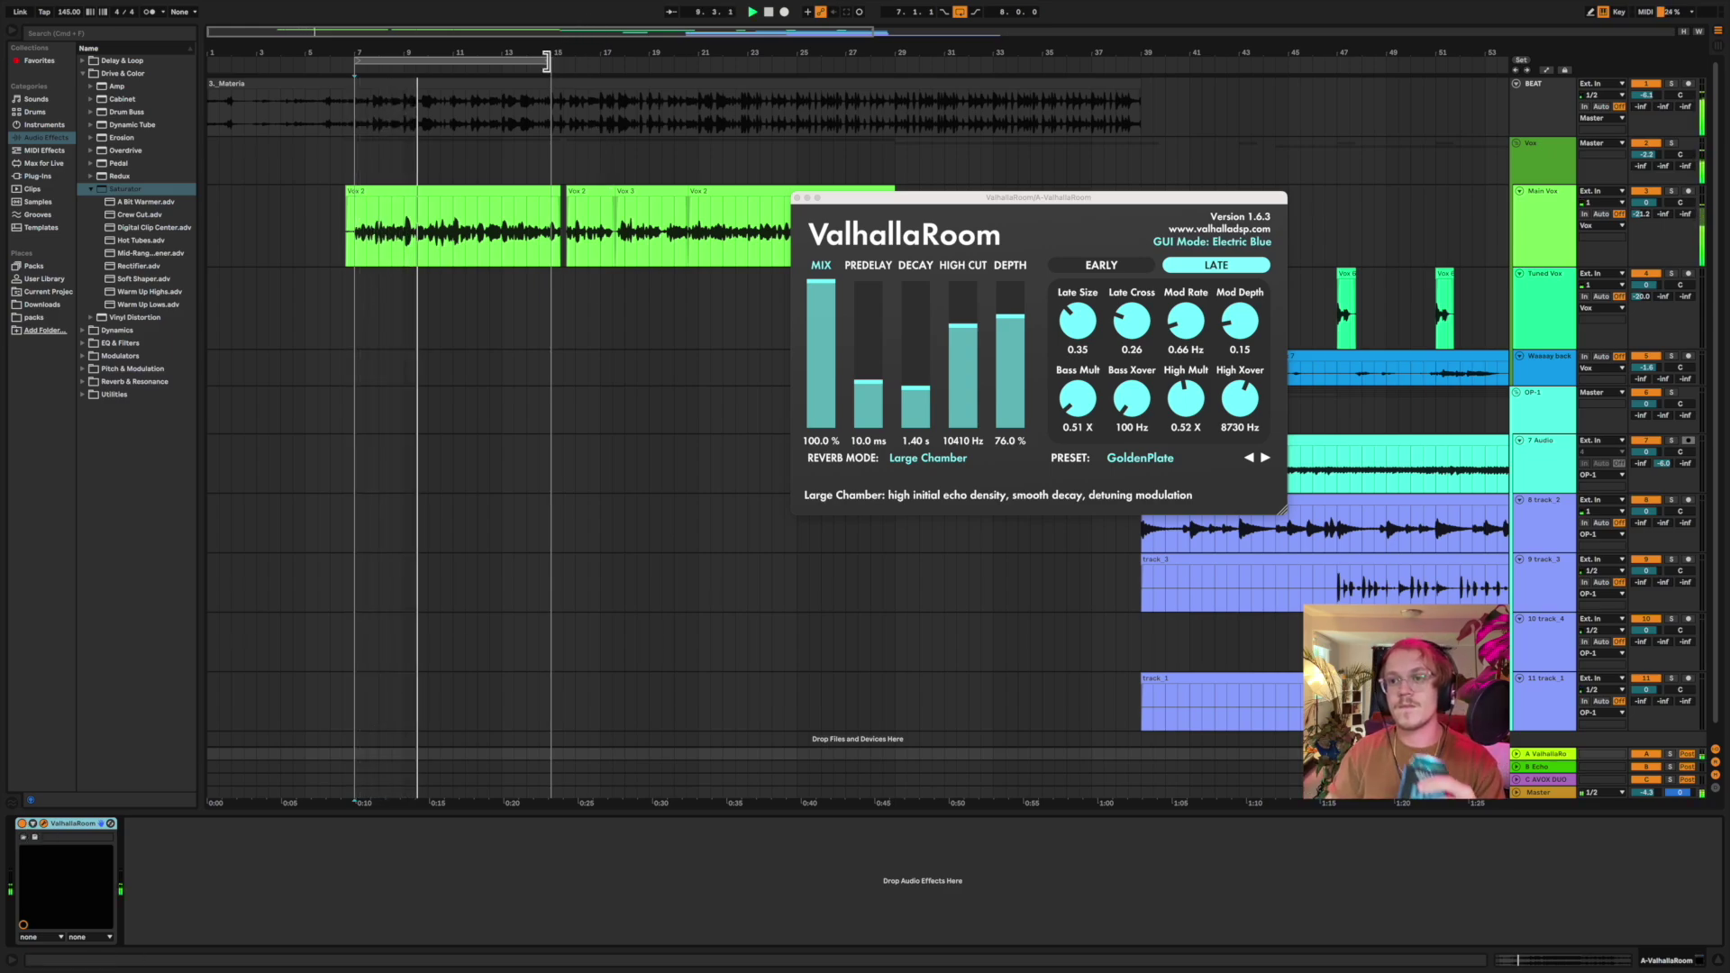
- Extend the end of the arrangement loop to a length of 8.2.0 and close the ValhallaRoom plug-in window
left_click(554, 61)
left_click_drag(556, 61, 564, 60)
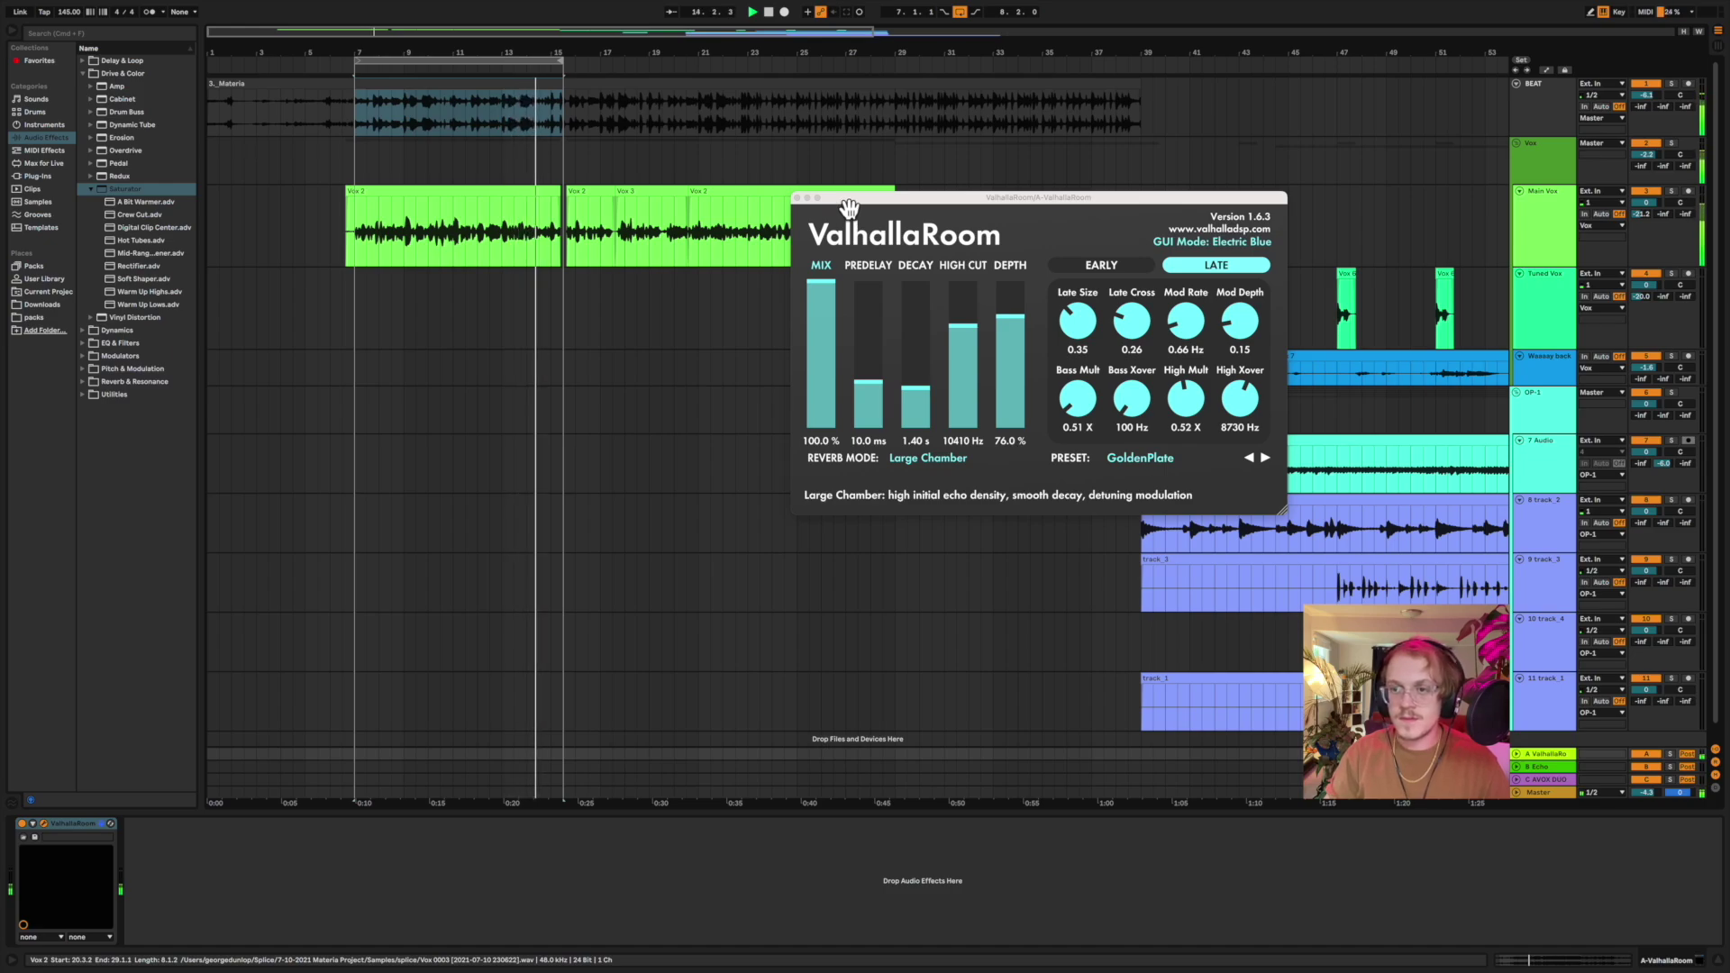
left_click(796, 198)
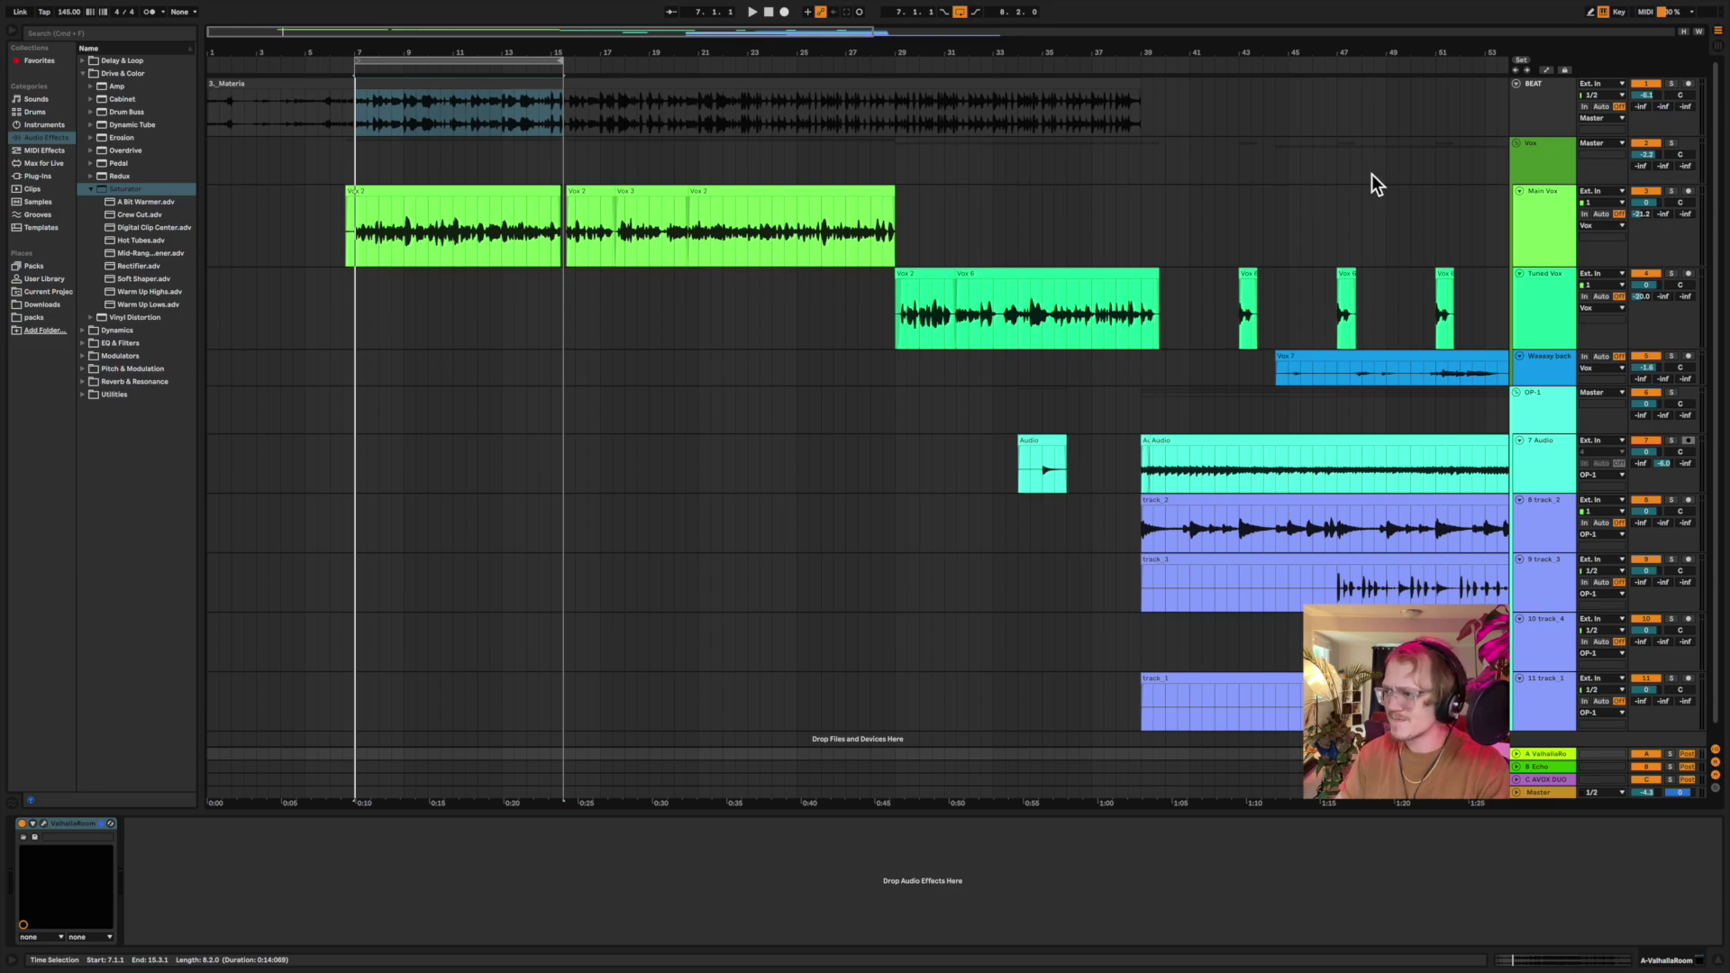
- Review the Main Vox device chain from the Gate through to Soft Shaper
left_click(1537, 216)
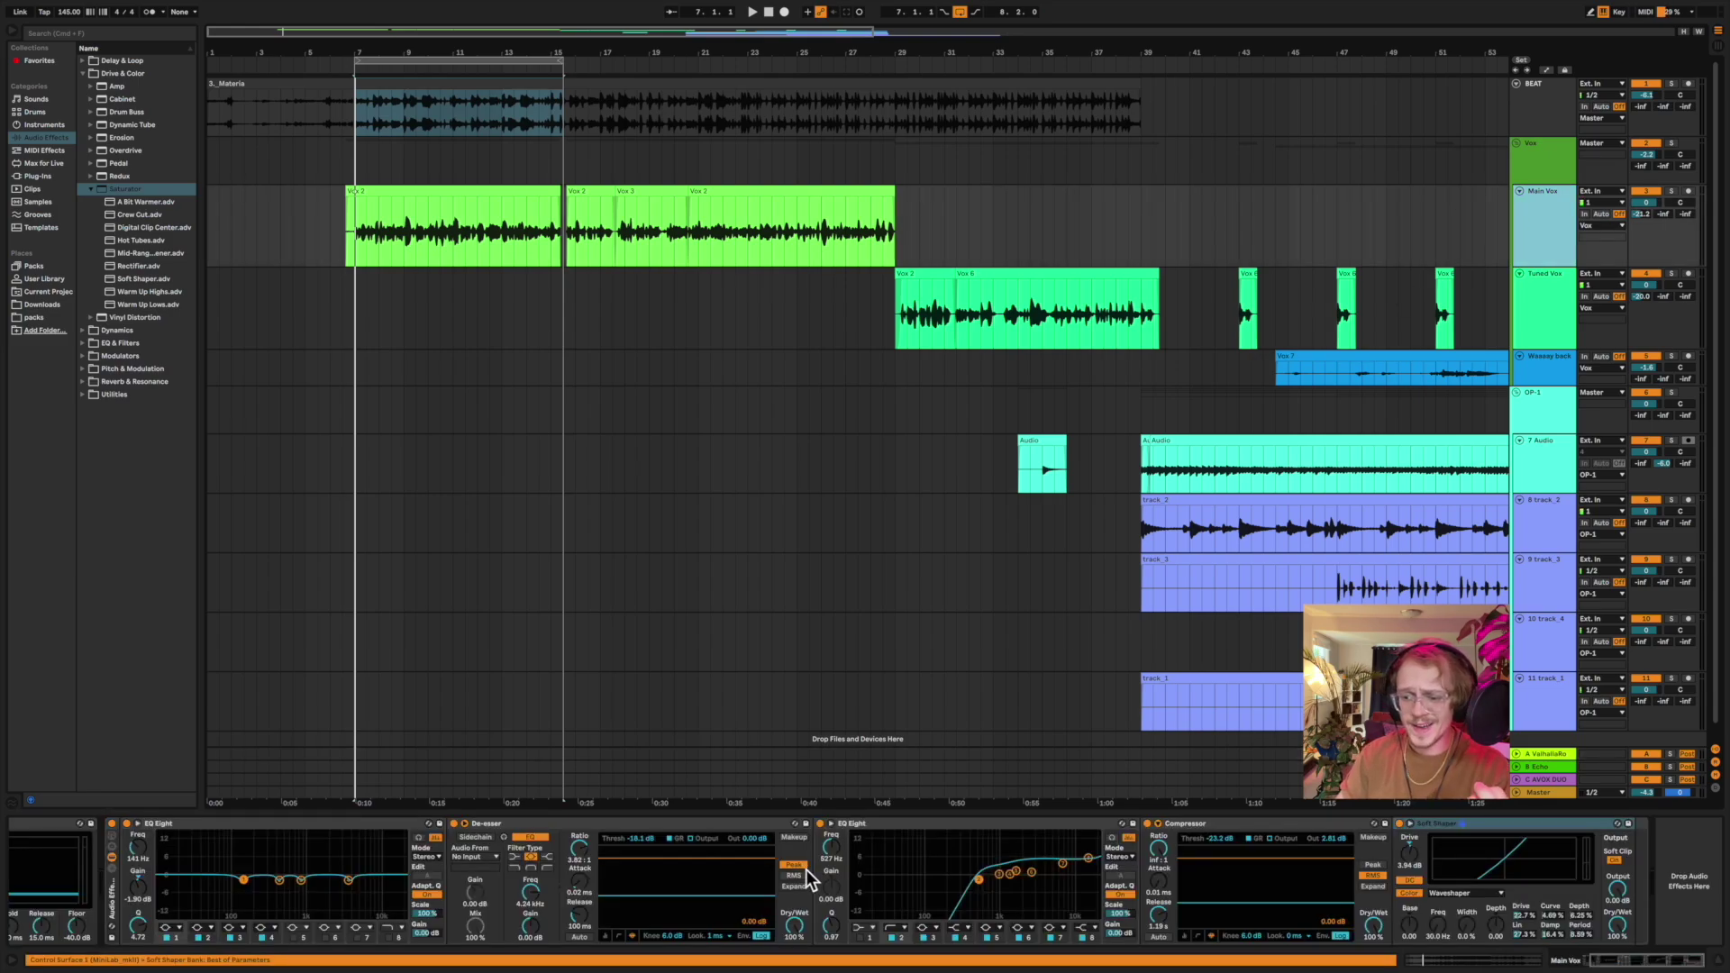
scroll(667, 883, "left", 3)
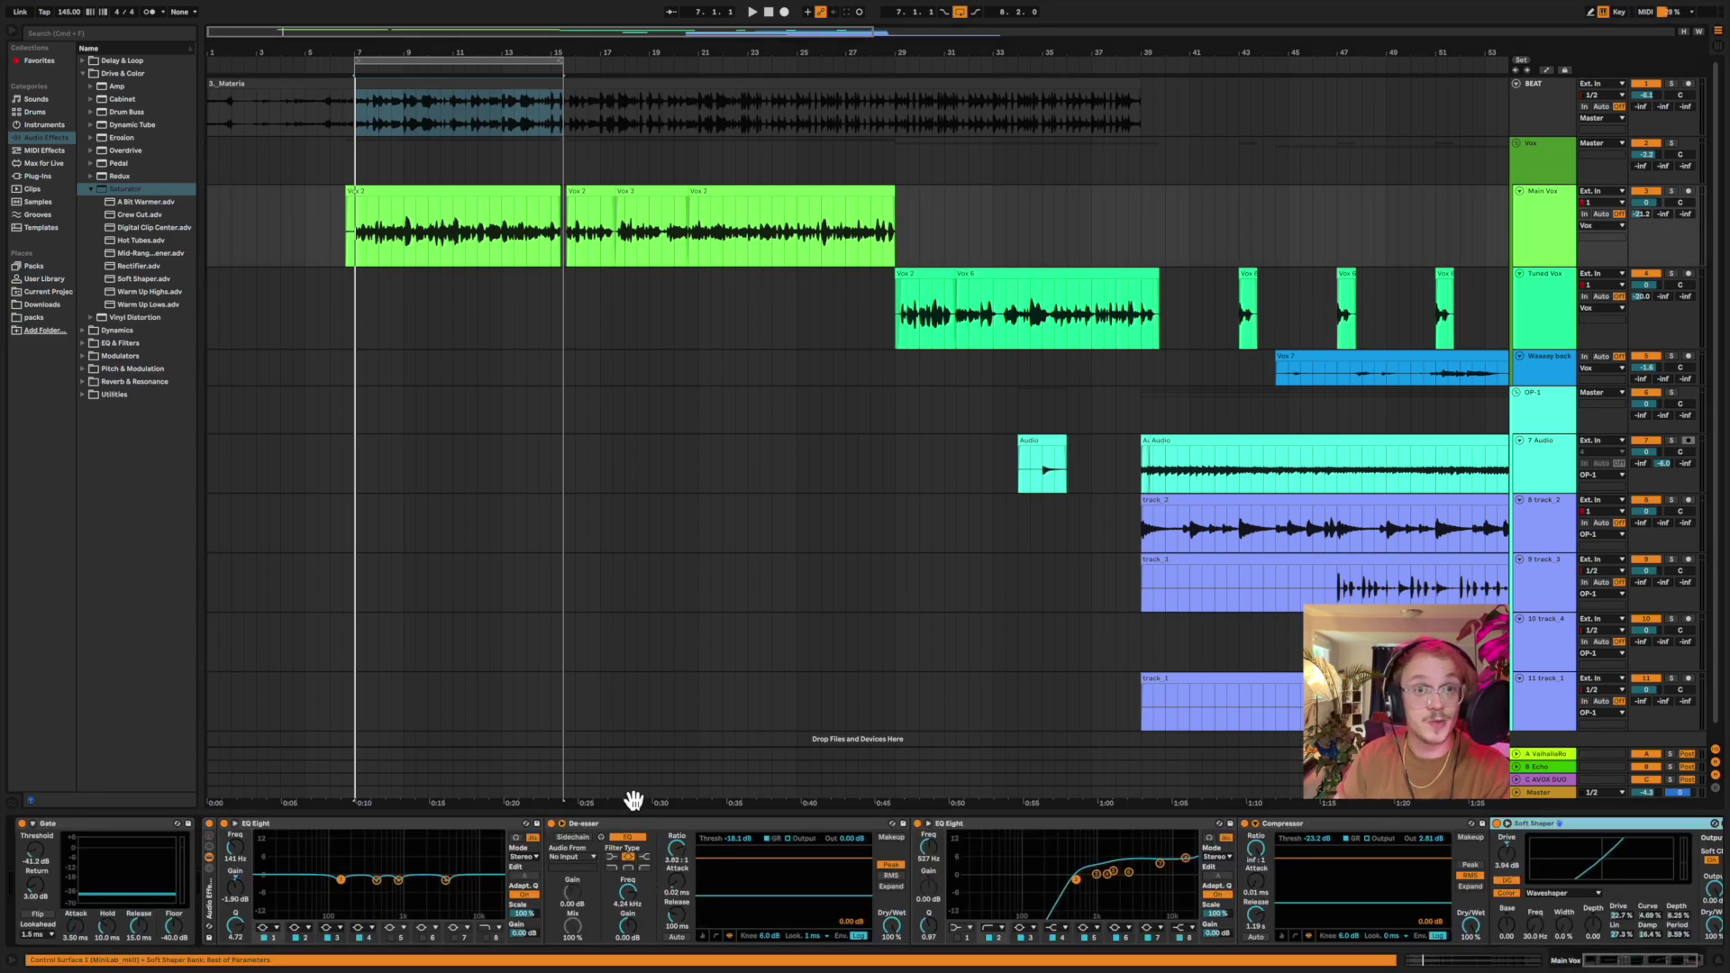
scroll(619, 780, "right", 3)
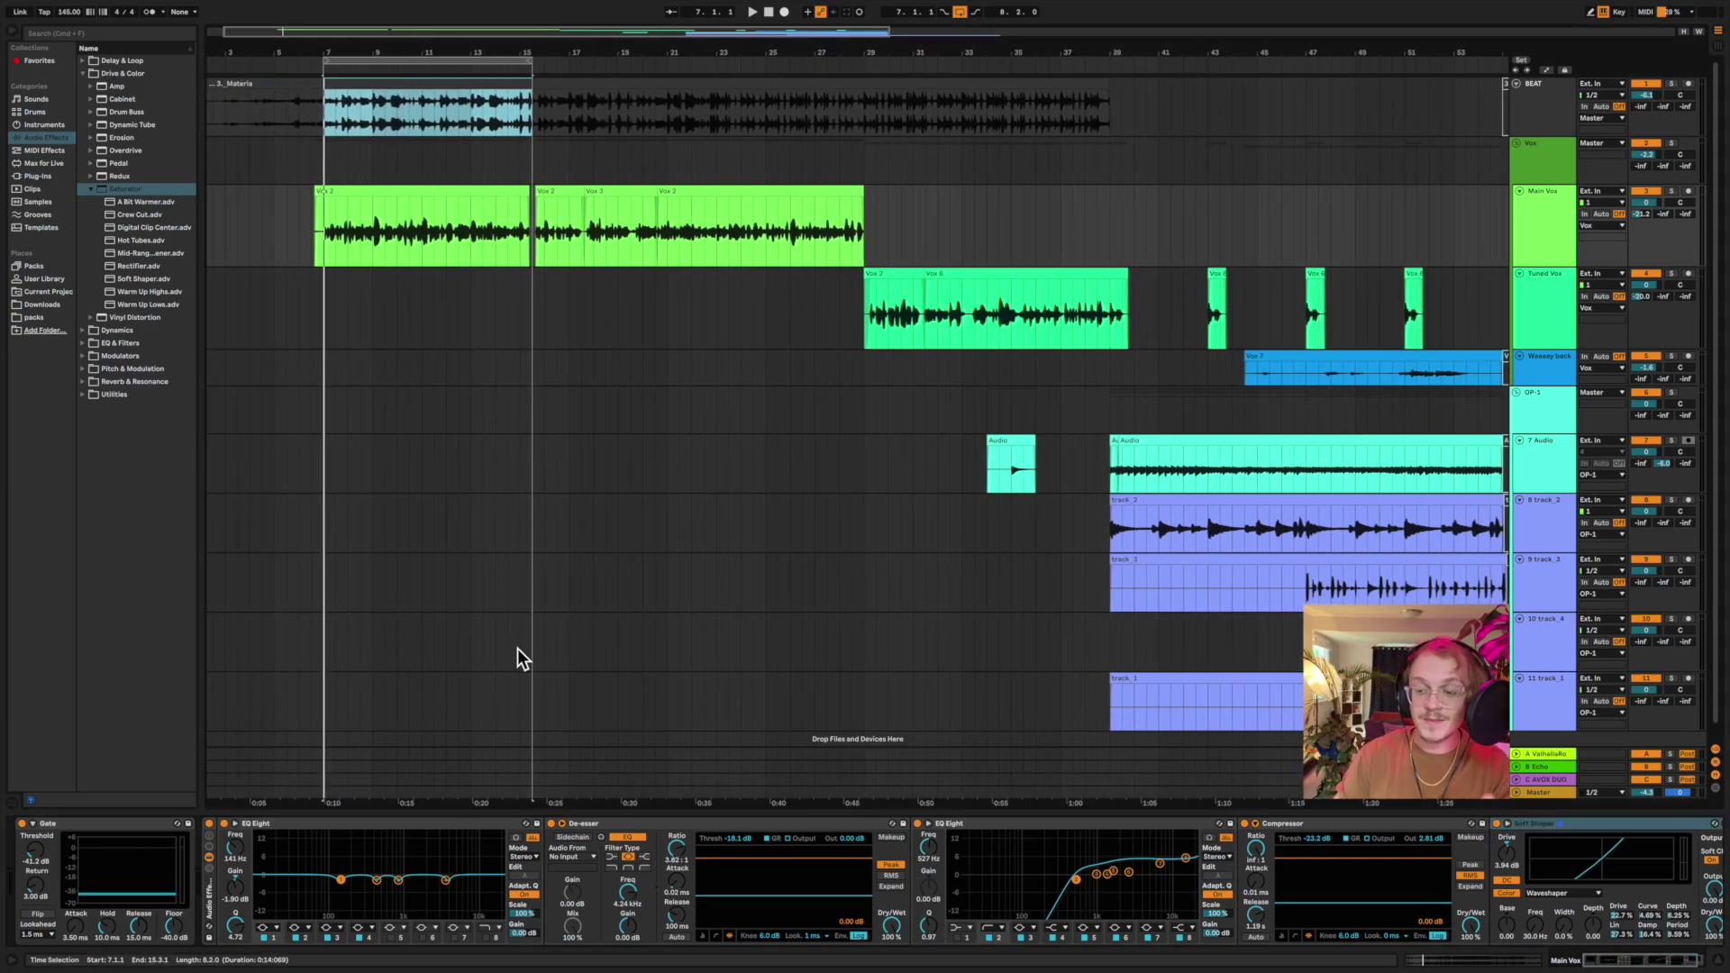
scroll(513, 652, "left", 2)
left_click(371, 441)
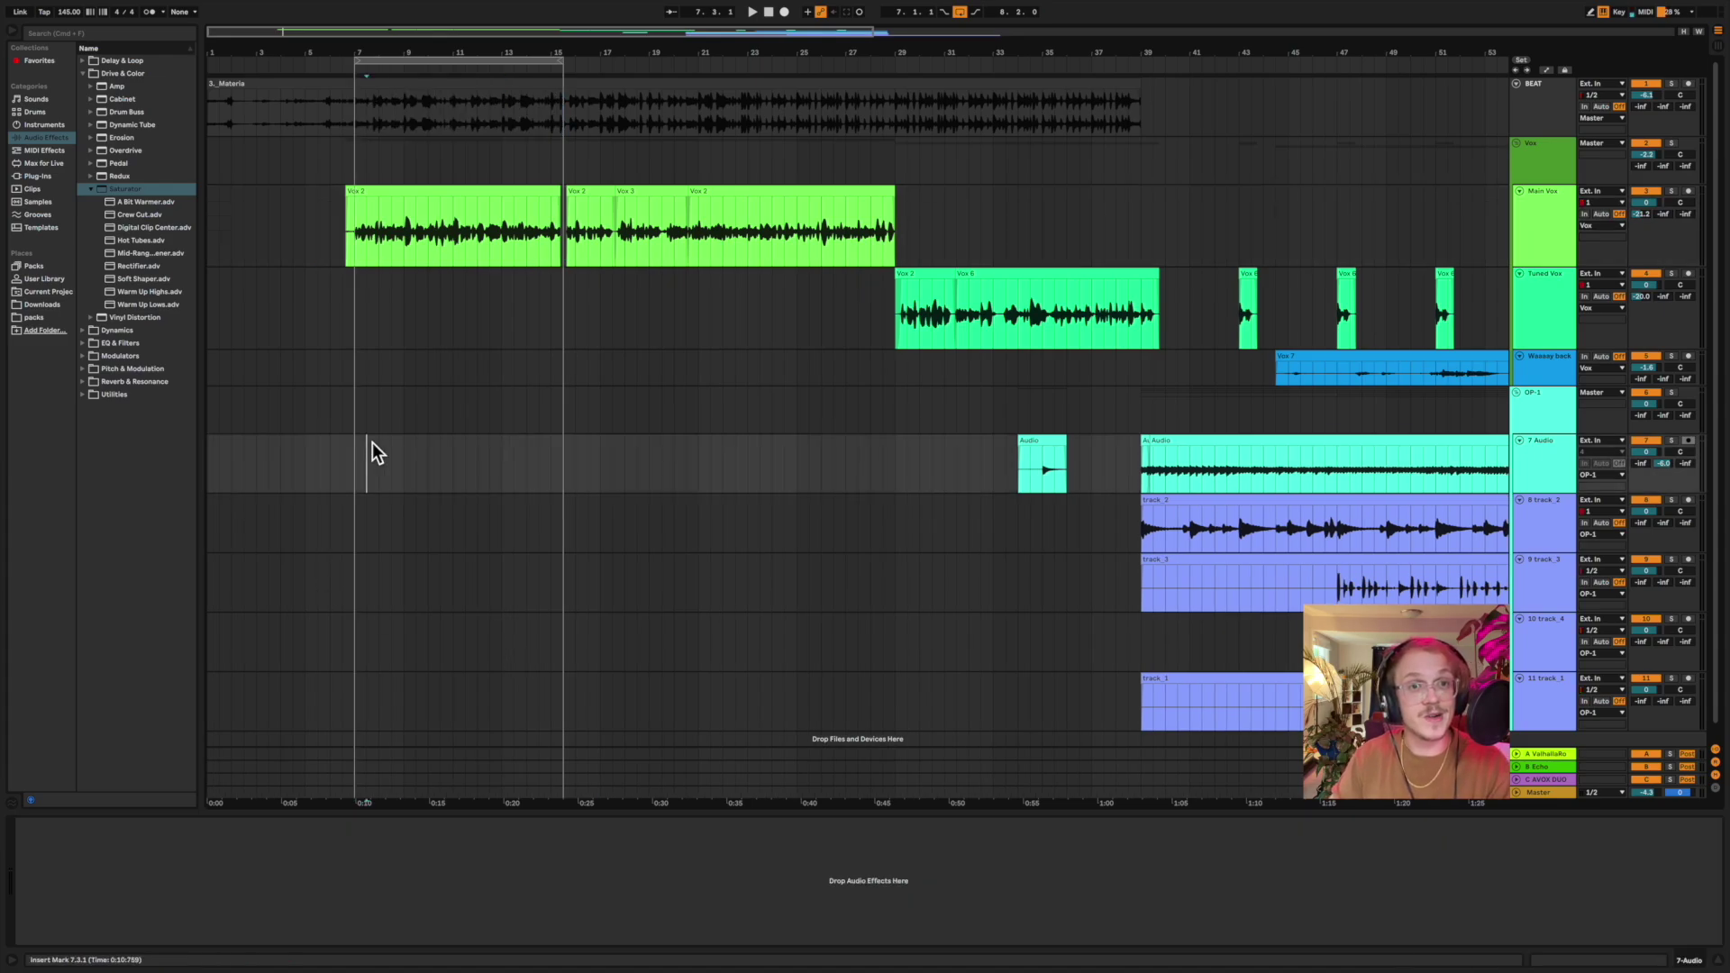